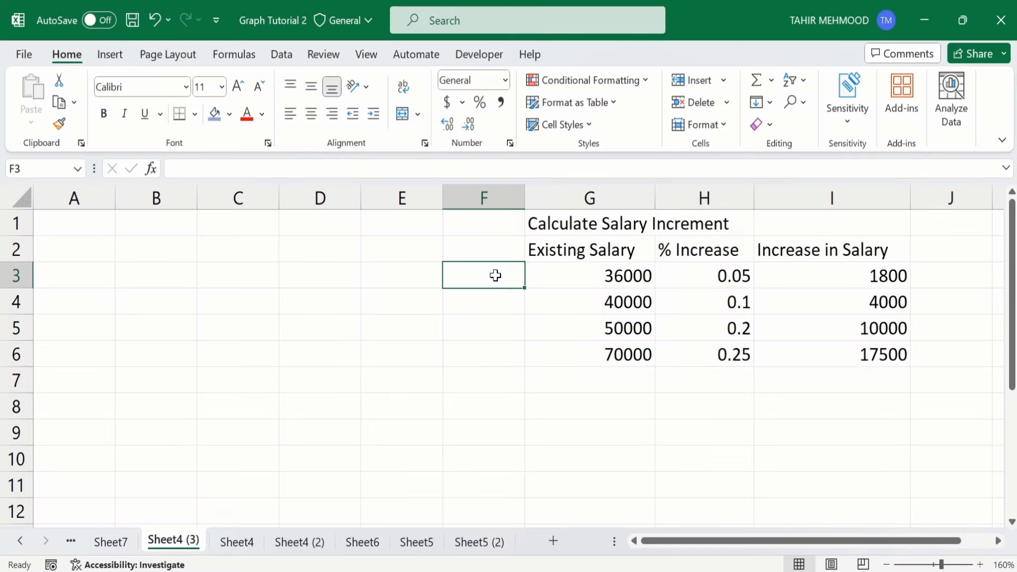
Type 'Calculate Salary Increment' into cell A1, copying the existing table's title, and commit it
click(559, 228)
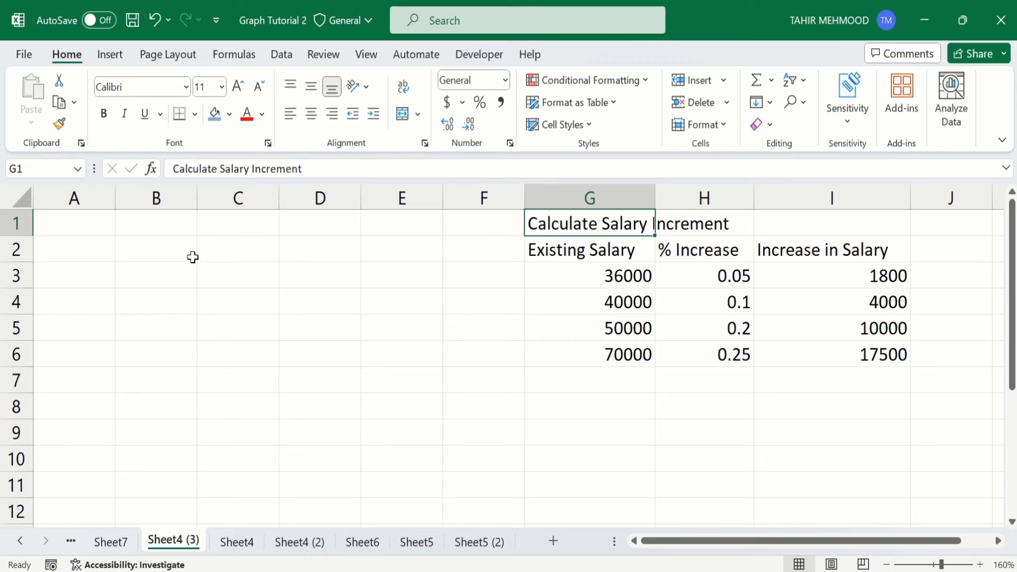
click(95, 226)
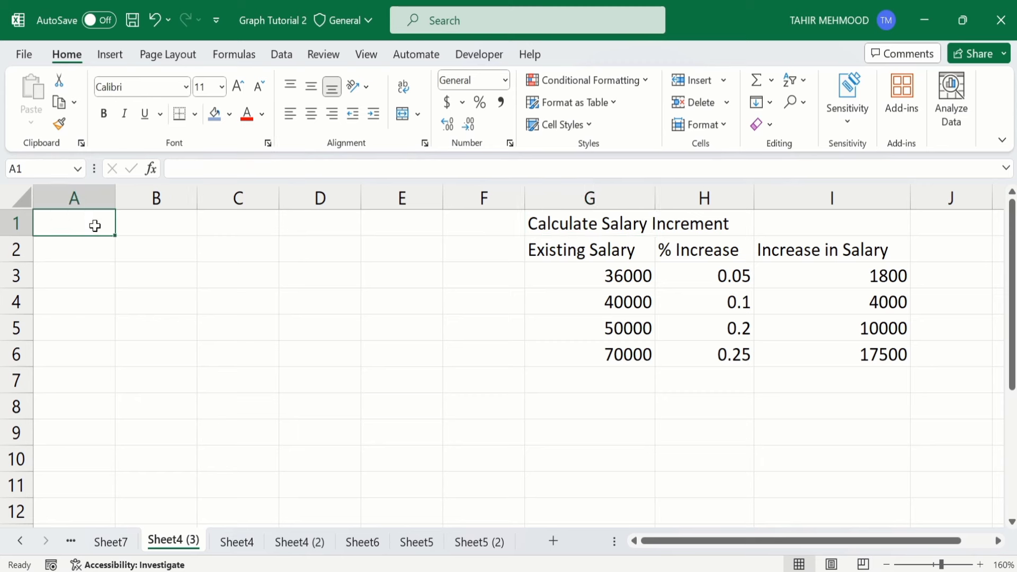
text(Calculate)
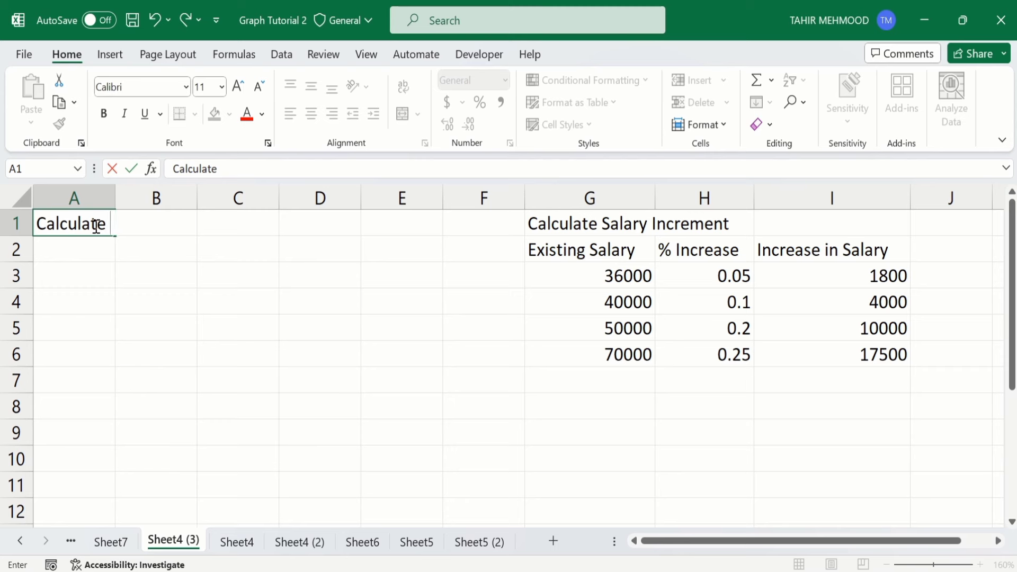
text( Salary Incr)
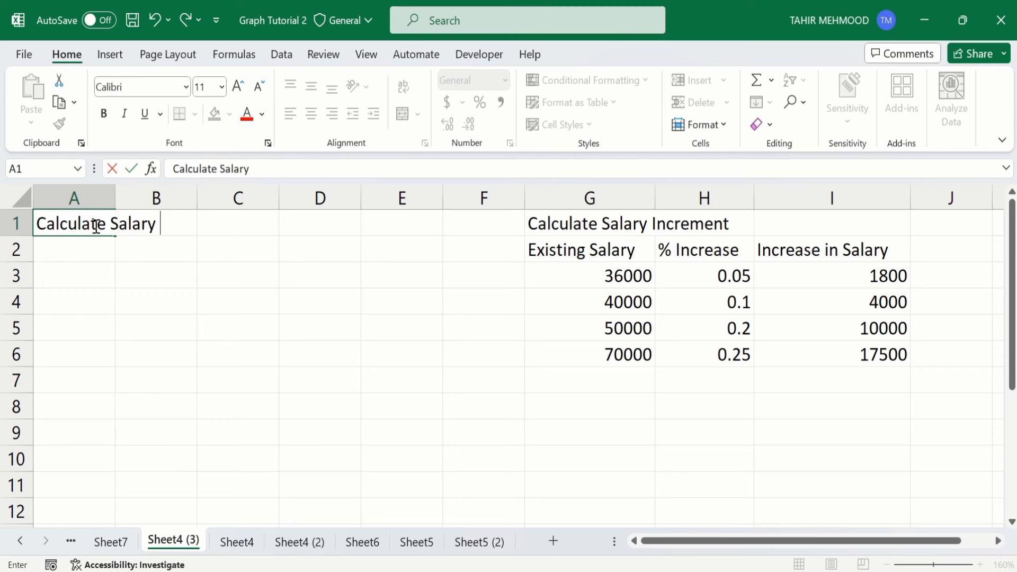
text(ement)
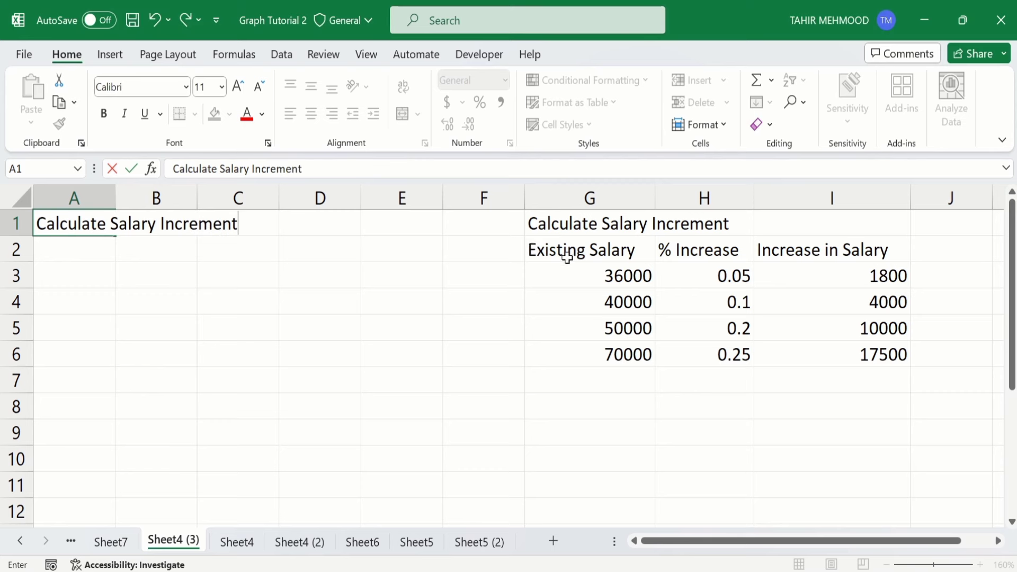
click(74, 250)
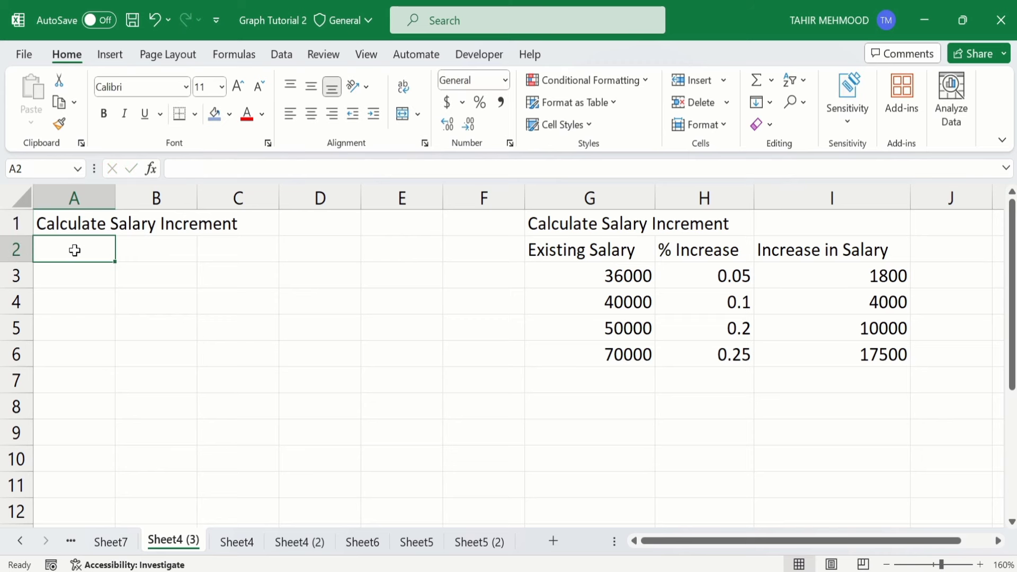
Enter the headers Existing Salary in A2, % Increase in B2 and Increase in Salary in C2
text(Ex)
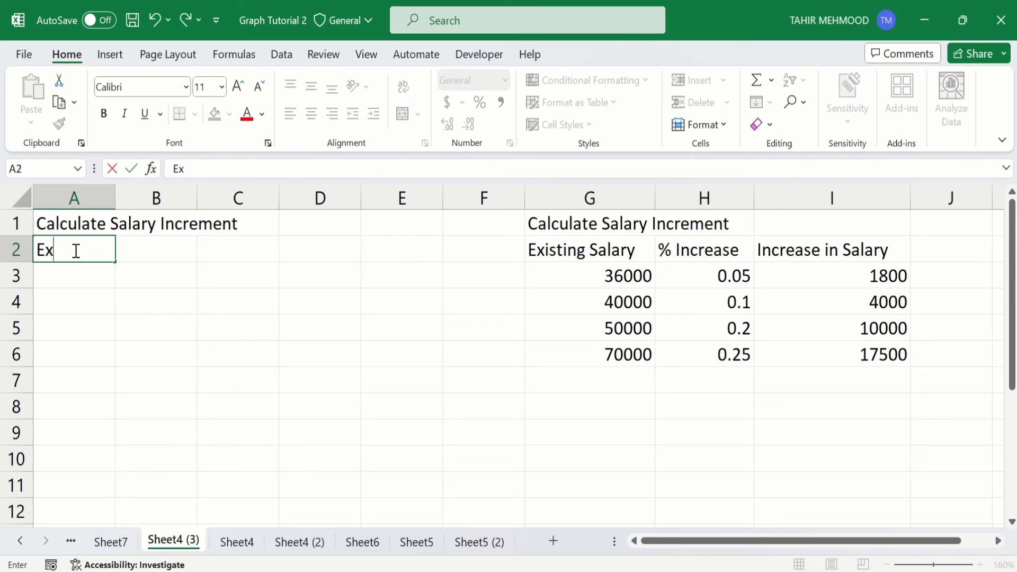
text(isting Salary)
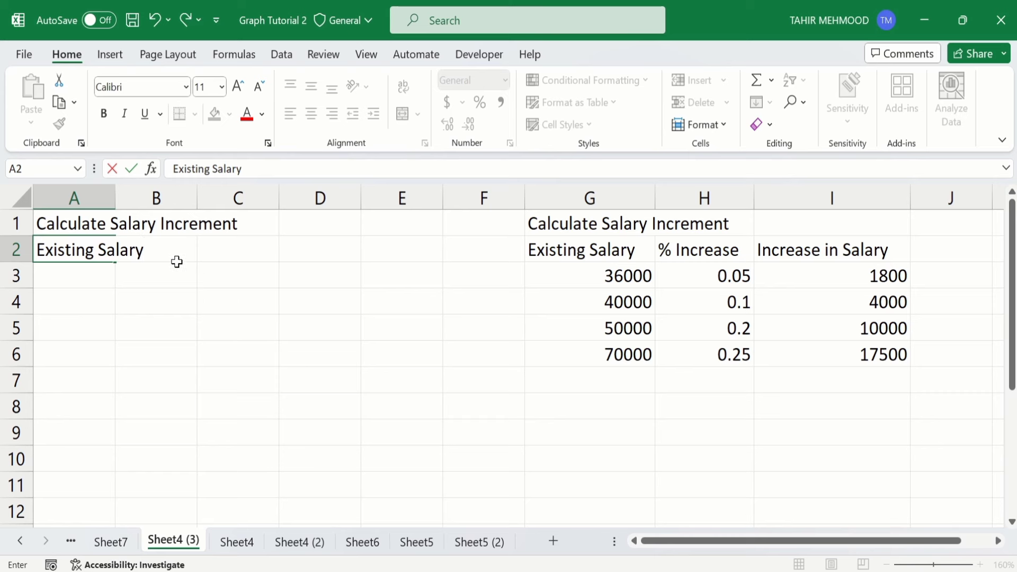
click(211, 249)
click(169, 255)
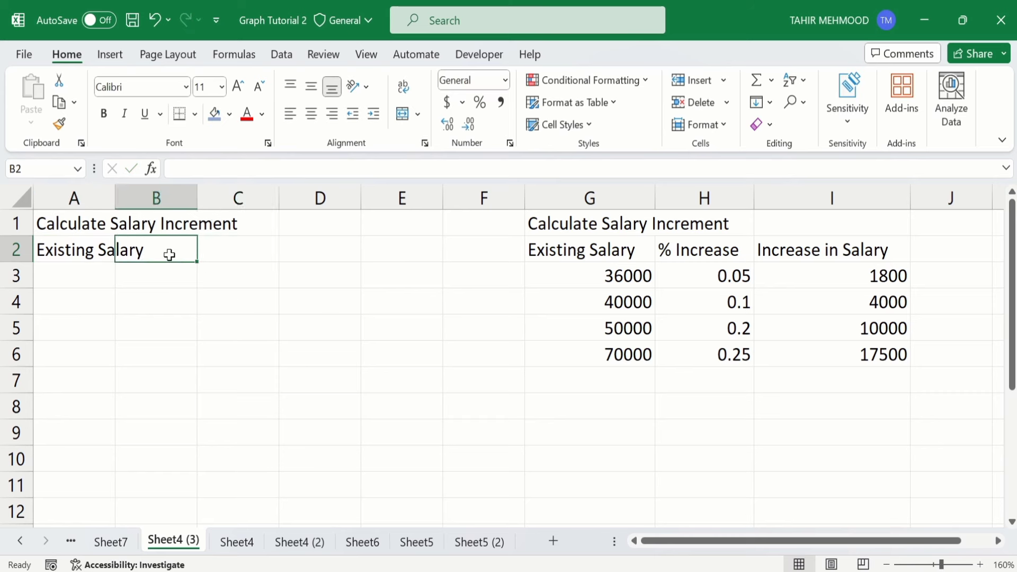
text(%)
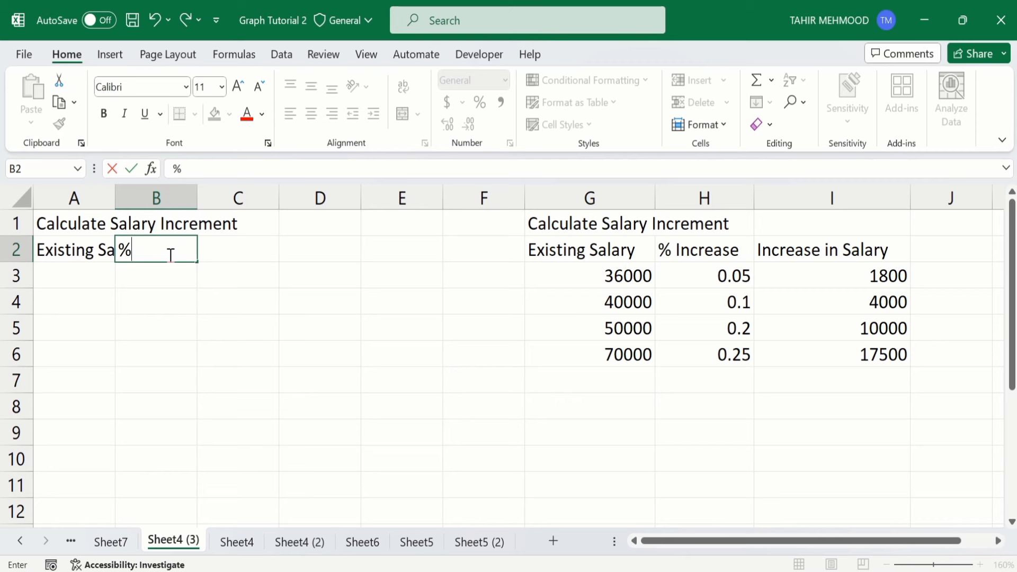
text( Increase)
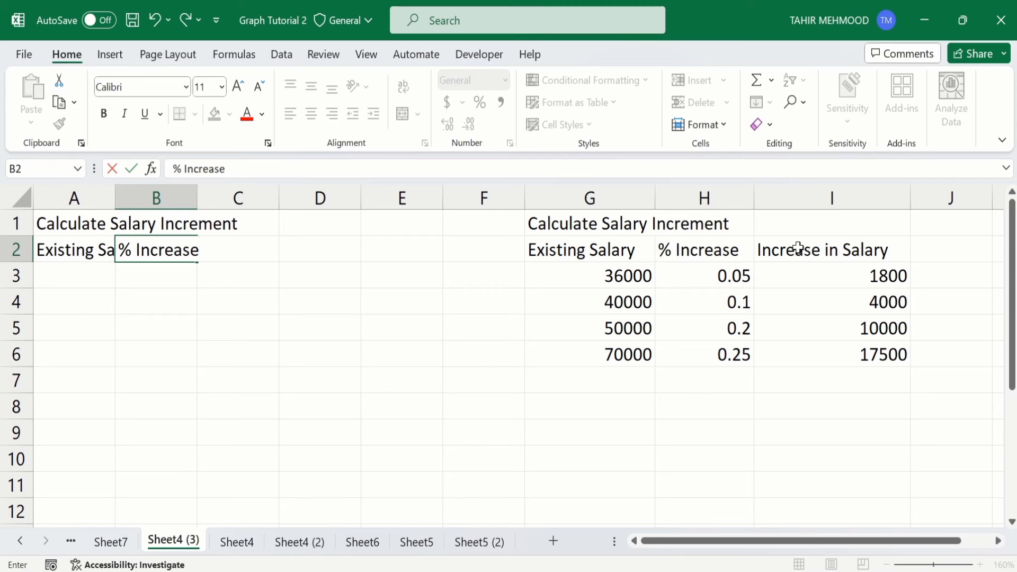
key(F2)
click(306, 254)
click(250, 255)
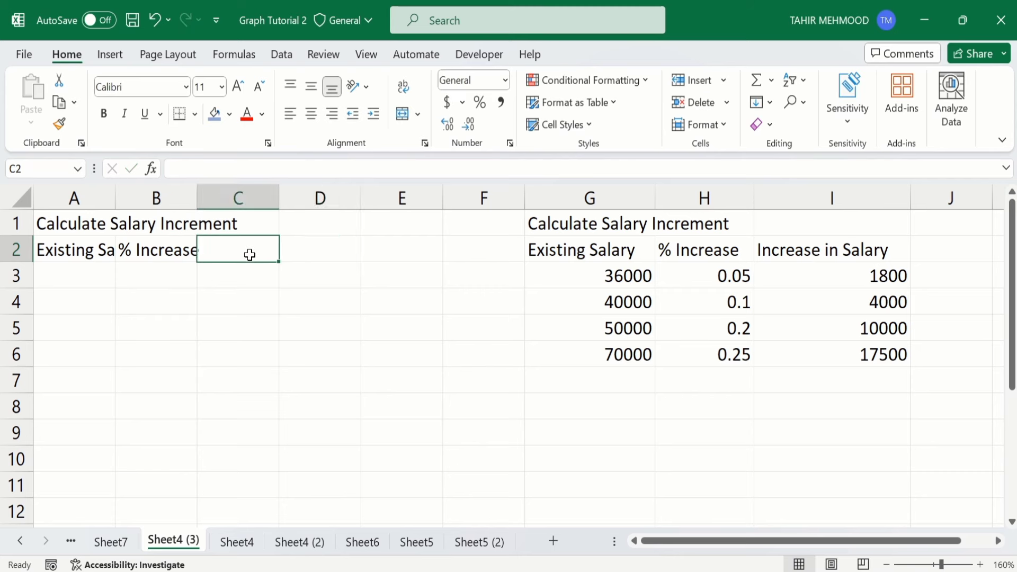
text(Inc)
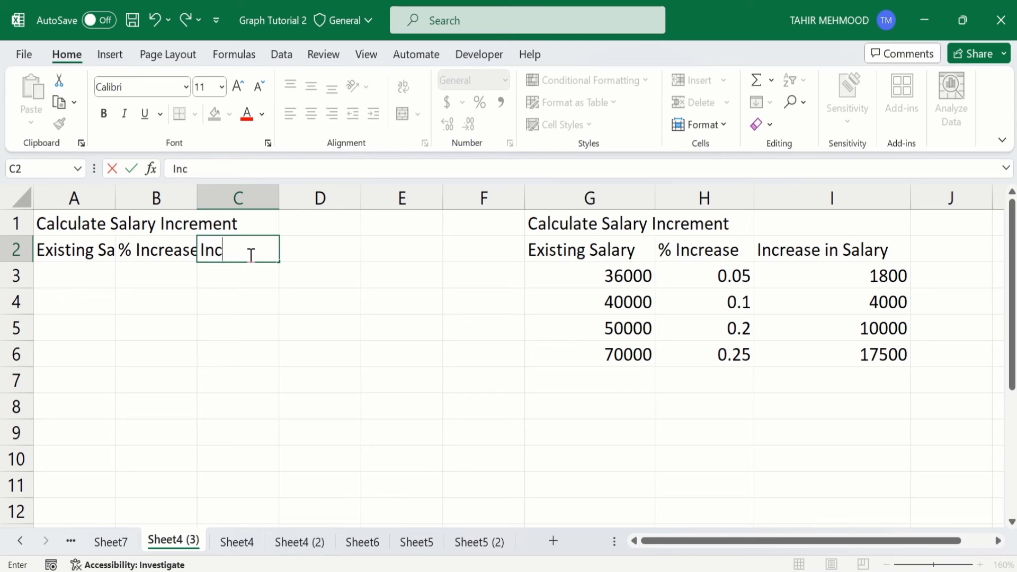
text(rease in )
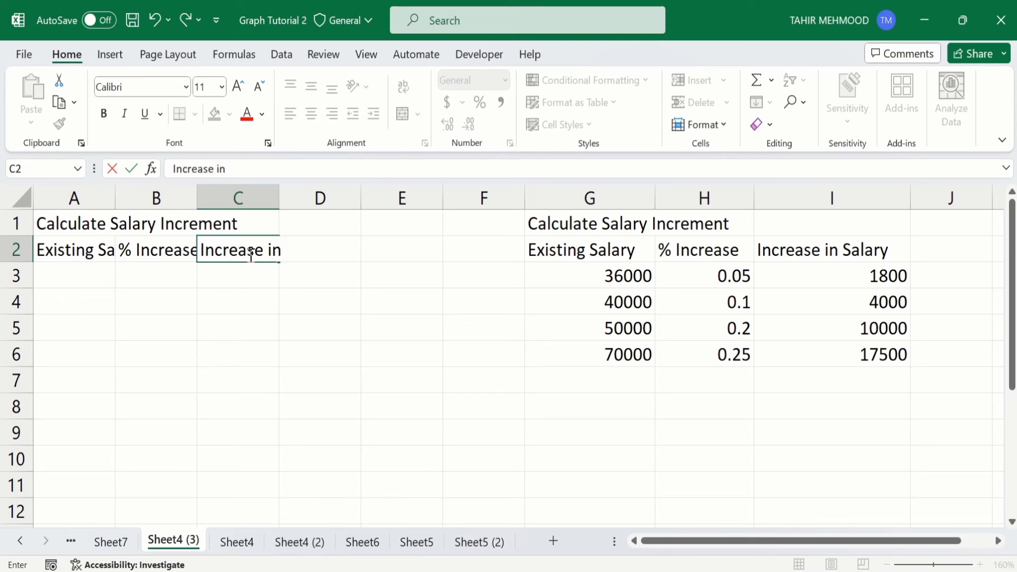
text(Salary)
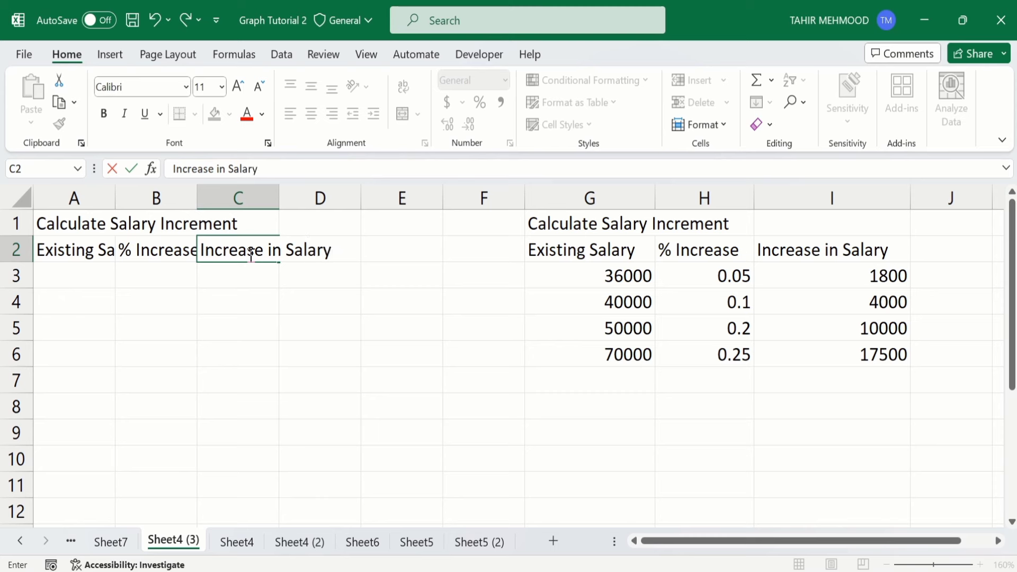
key(Return)
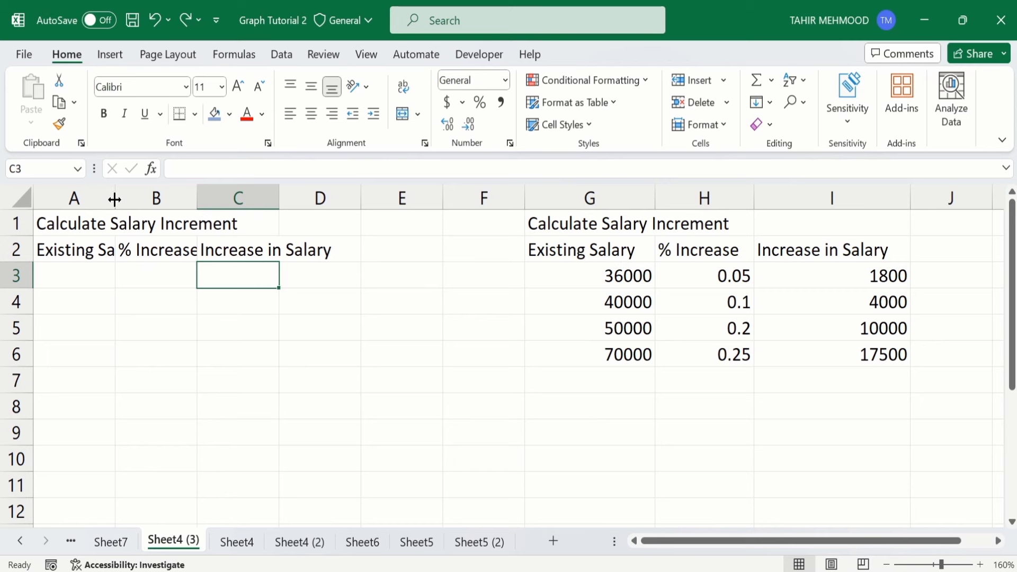
Widen columns A, B and C to fit Existing Salary, % Increase and Increase in Salary
drag(115, 199, 158, 202)
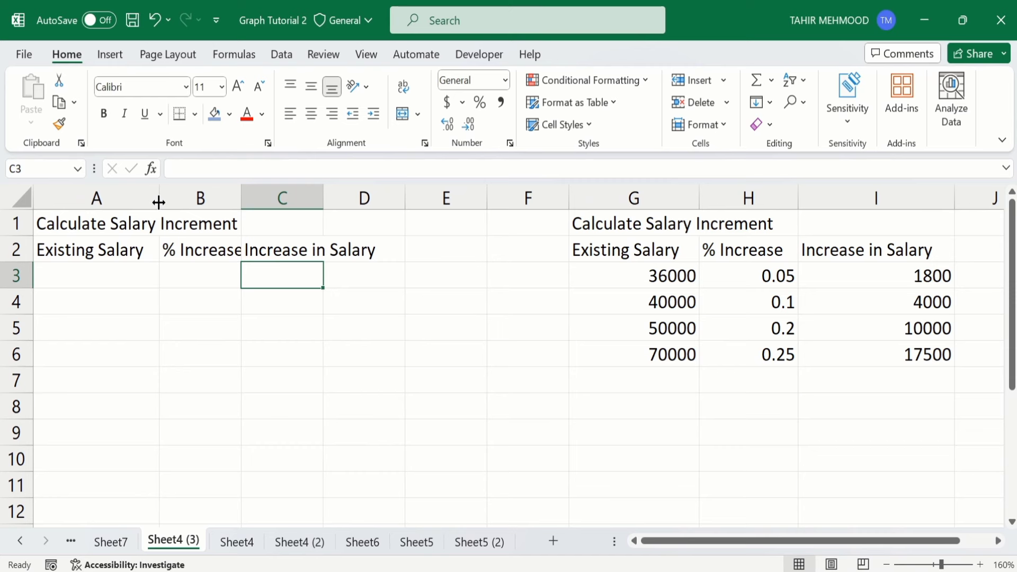
drag(242, 198, 257, 197)
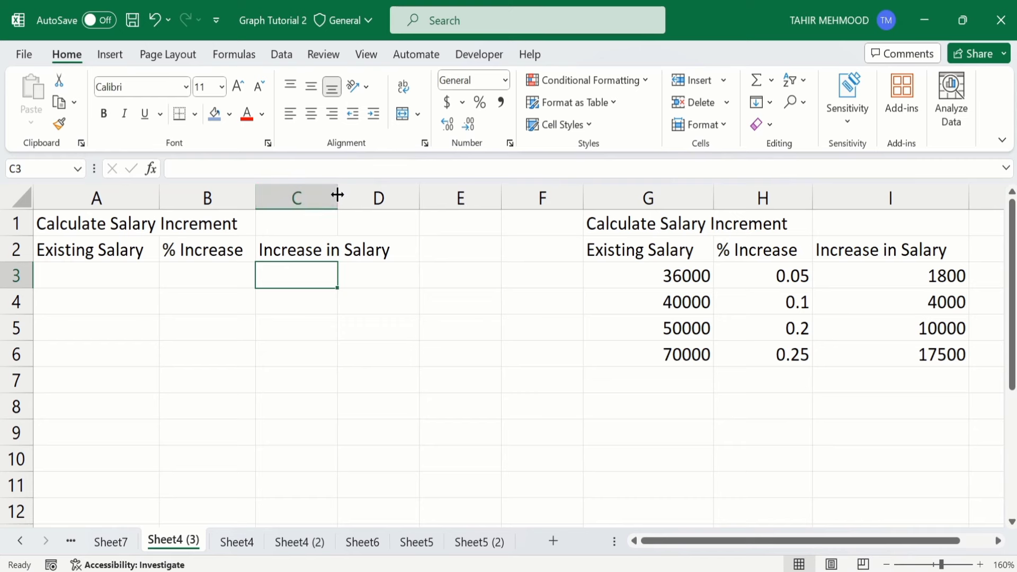
drag(338, 195, 395, 193)
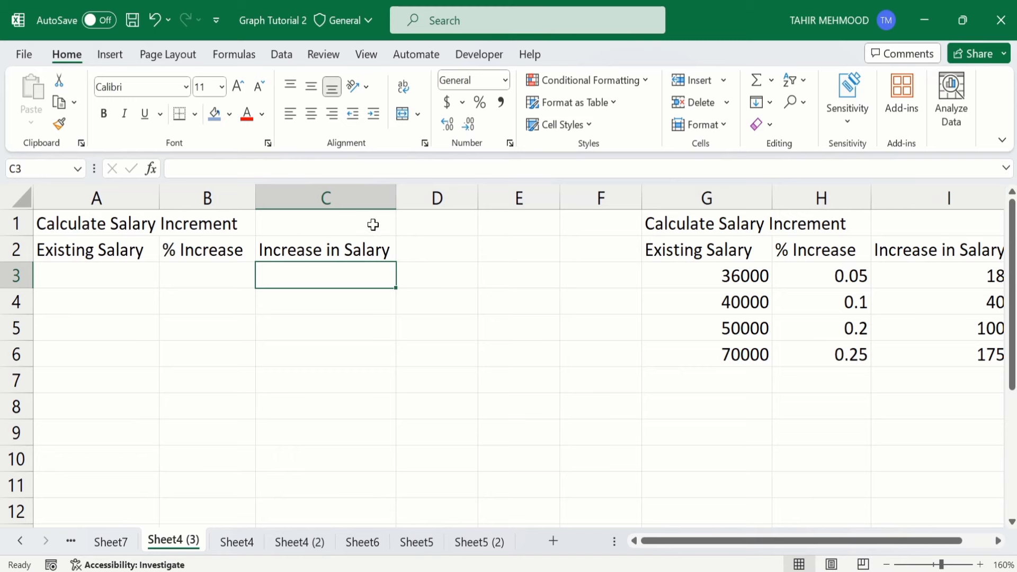
key(Up)
key(Up)
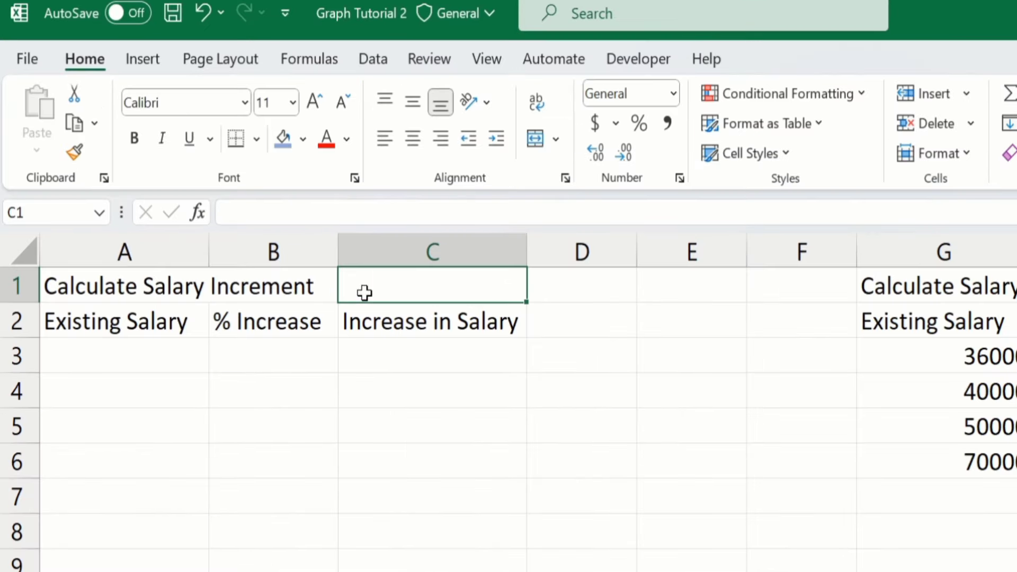
Merge and centre A1:C1 so the title spans the three columns
drag(365, 292, 198, 291)
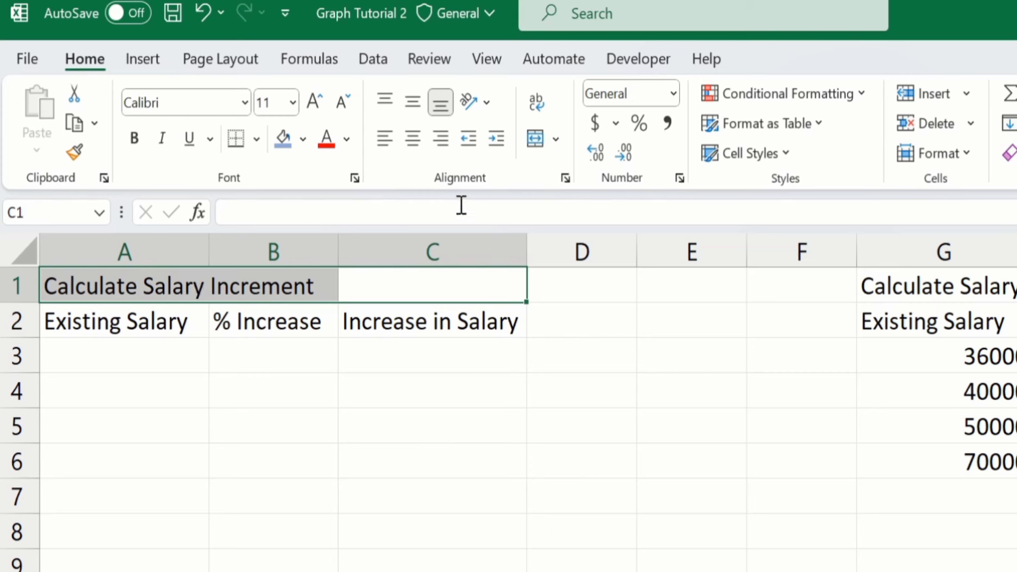
click(556, 140)
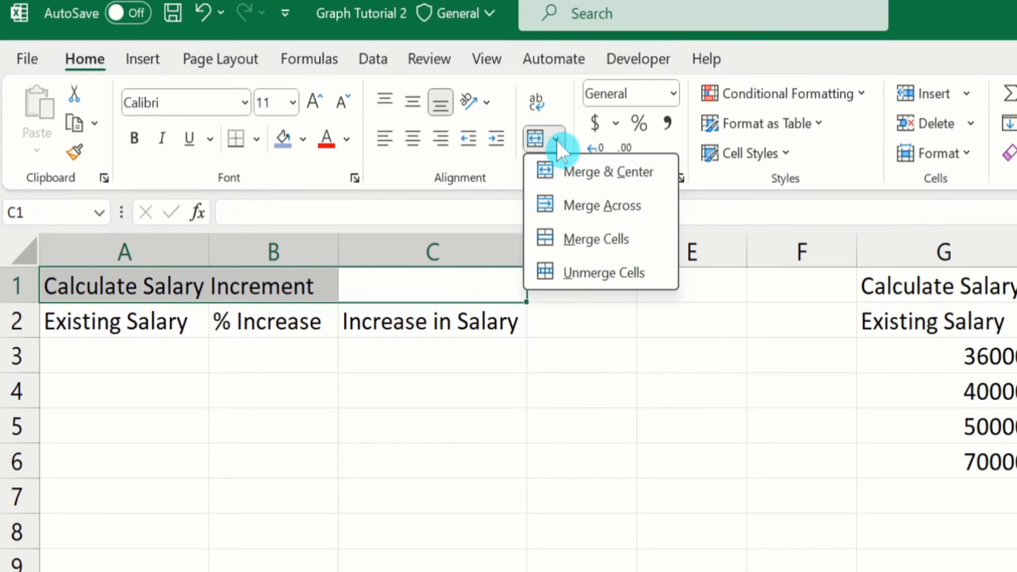
click(597, 172)
click(585, 346)
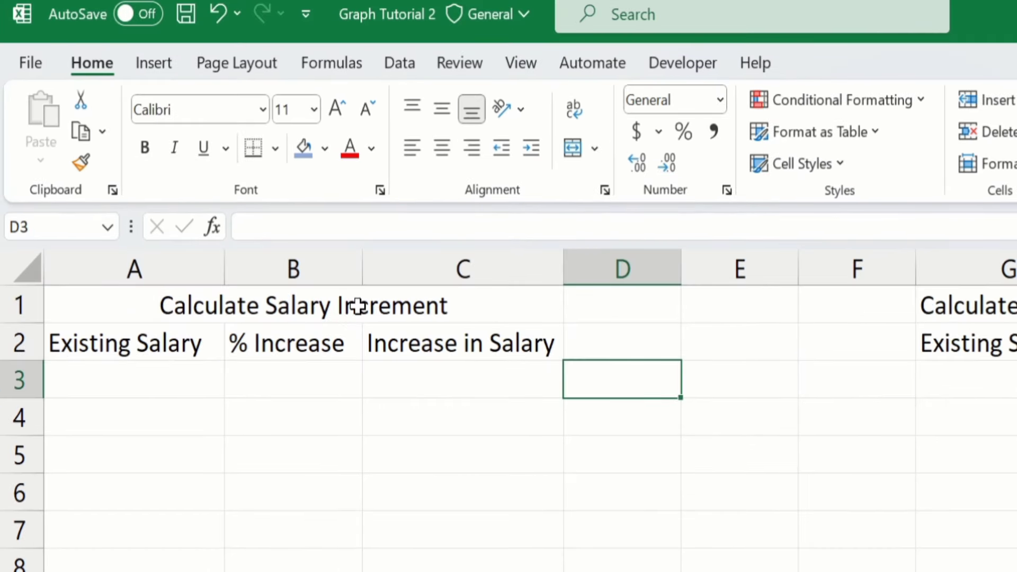
click(358, 306)
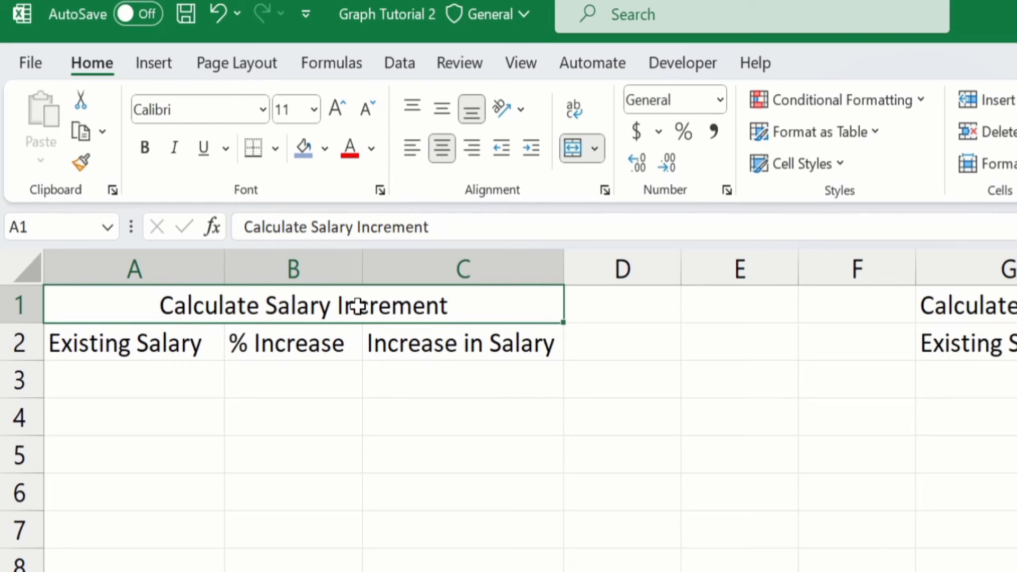
Make the title bold Abadi 12 pt with a yellow fill
click(145, 149)
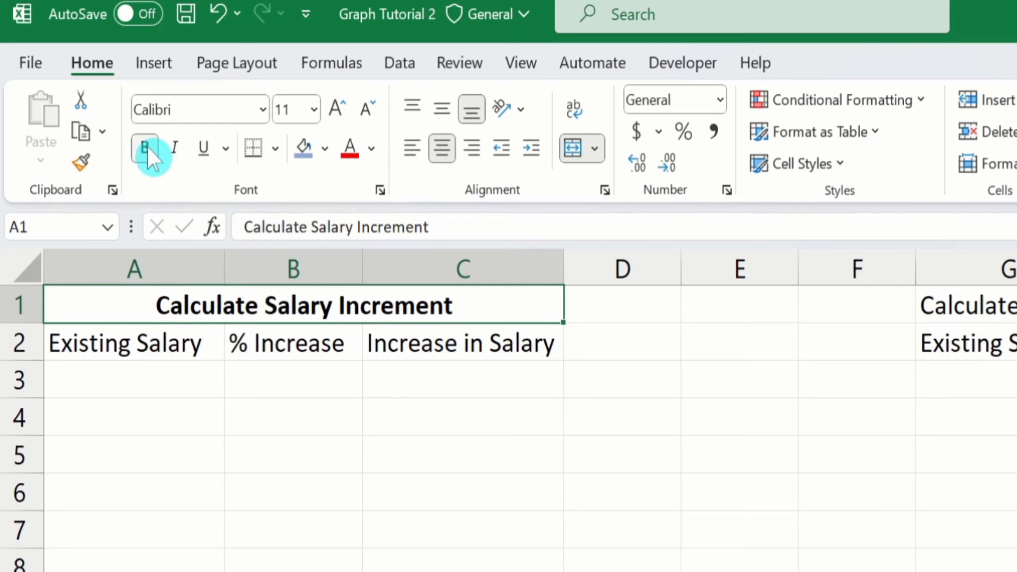
click(263, 110)
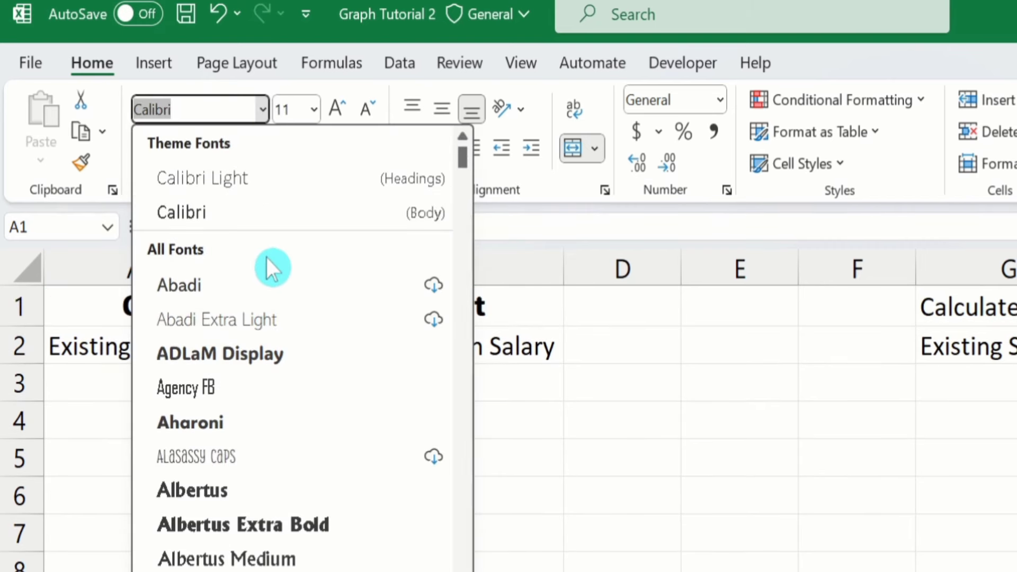
click(249, 275)
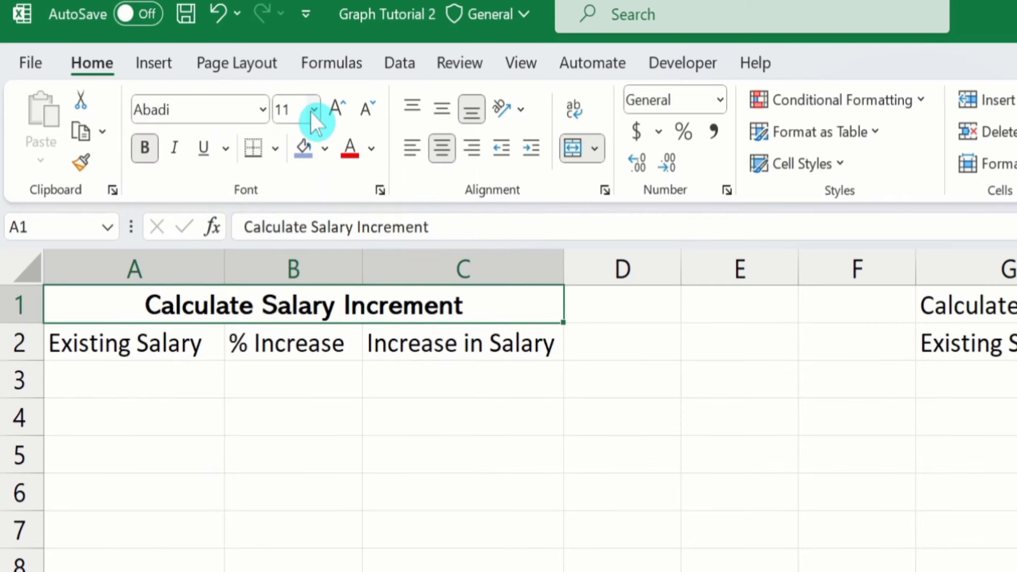
click(313, 110)
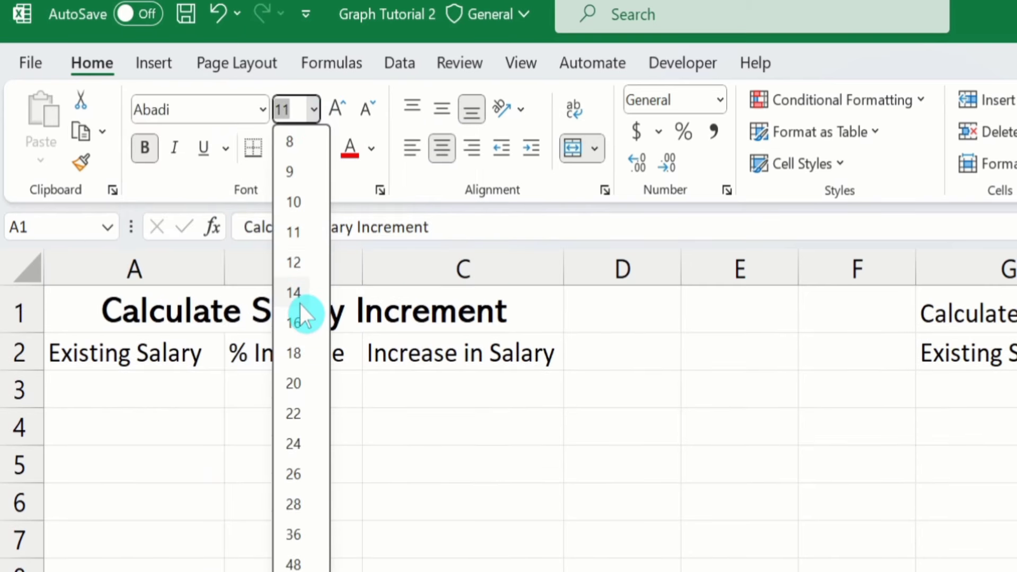
click(300, 264)
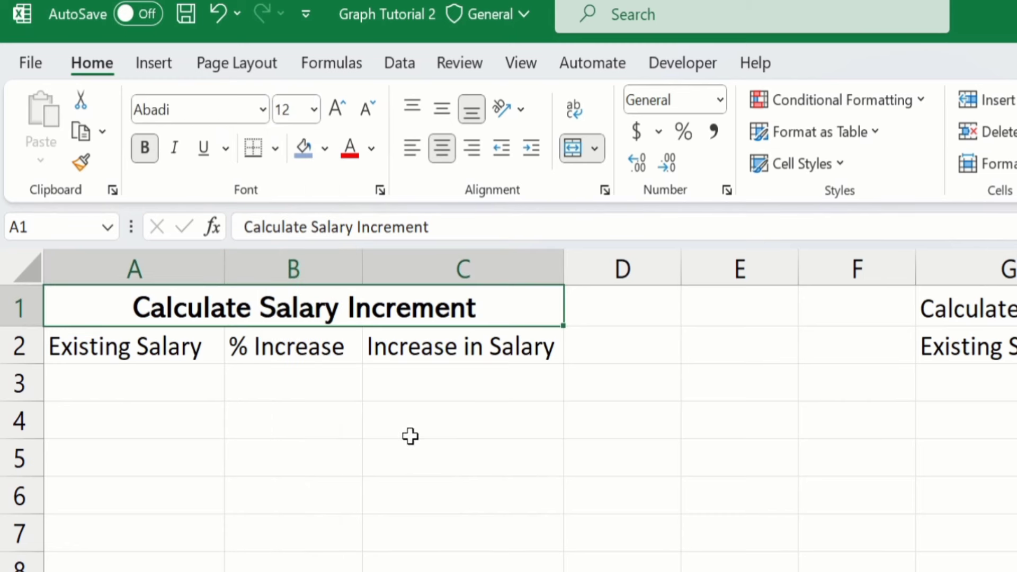
click(326, 150)
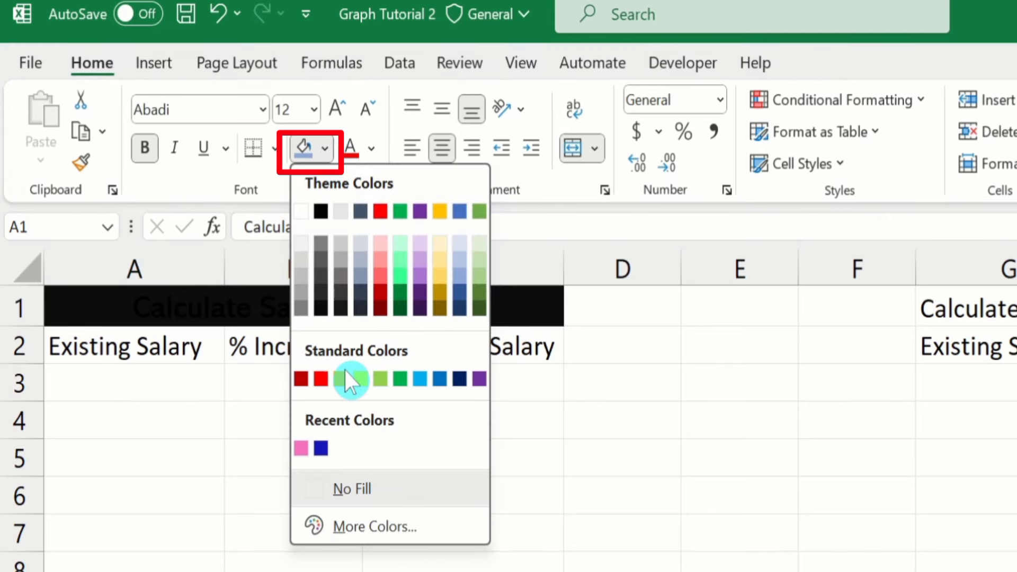
click(361, 378)
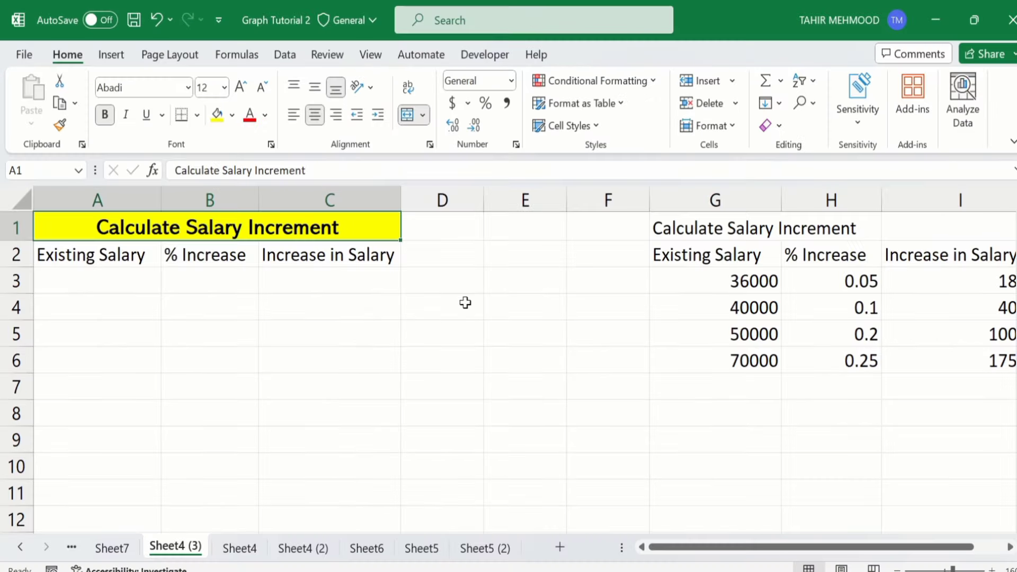
Make the Existing Salary, % Increase and Increase in Salary headers bold and red
click(454, 287)
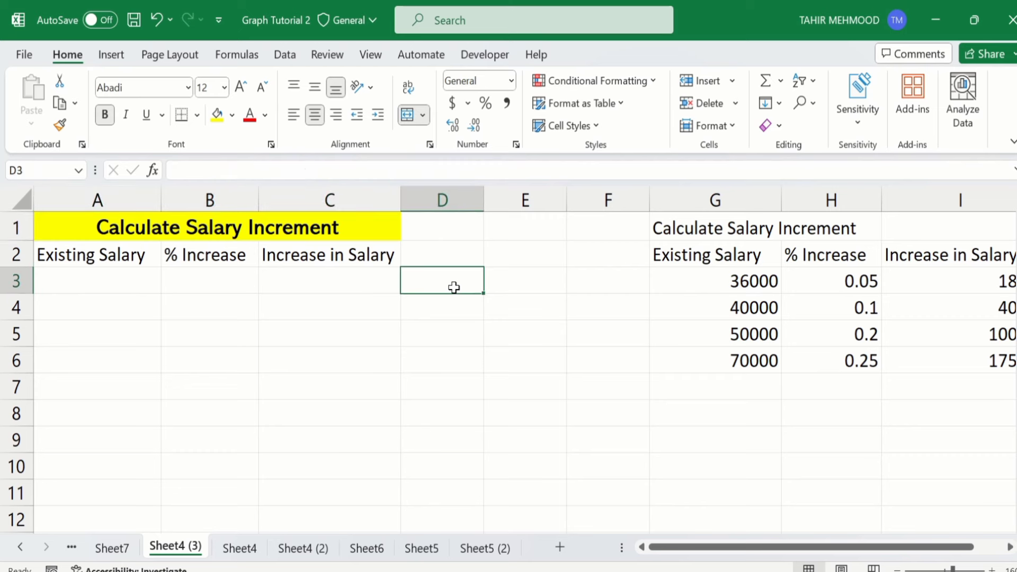
click(340, 257)
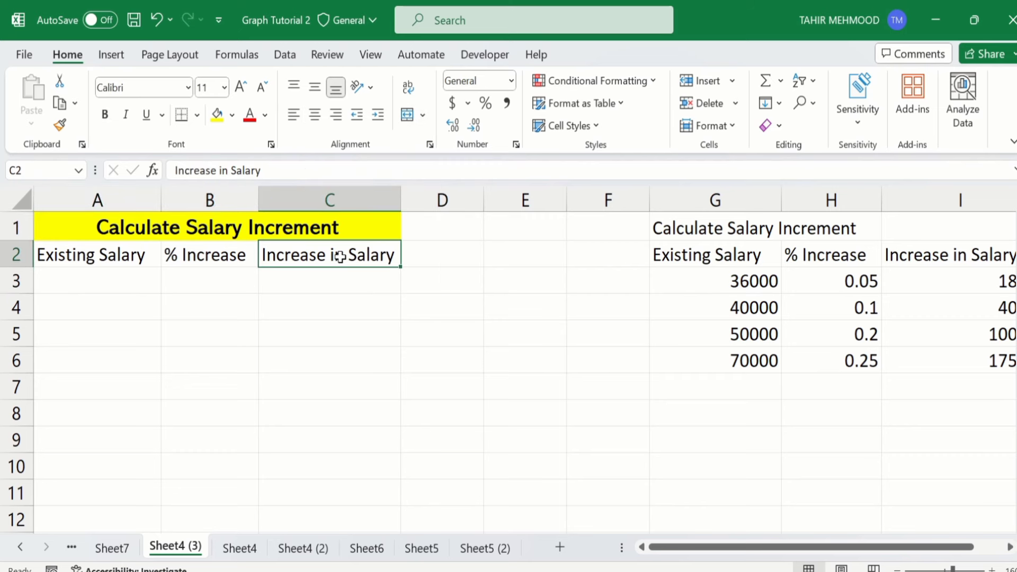
drag(340, 257, 145, 256)
click(109, 121)
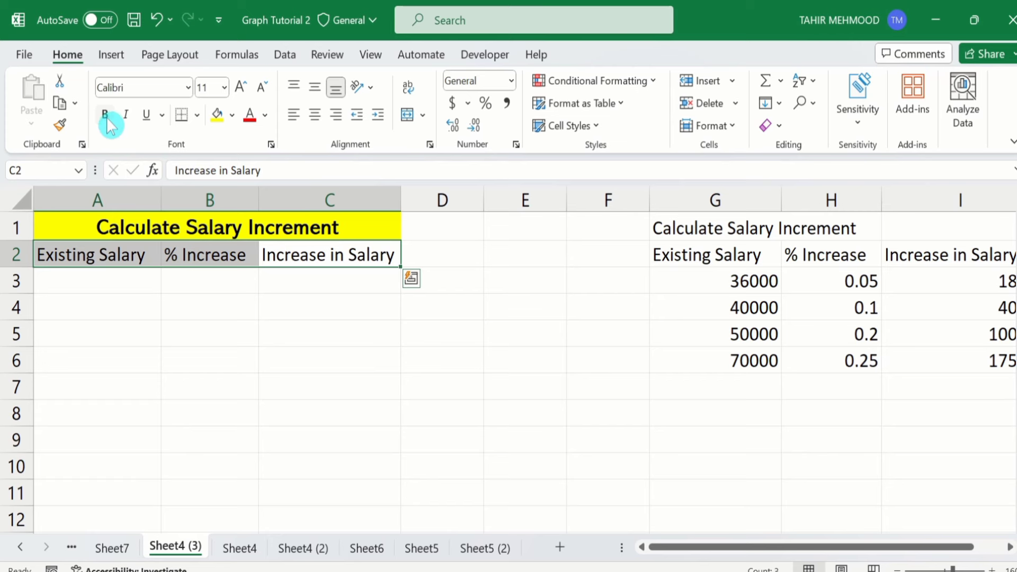
click(106, 116)
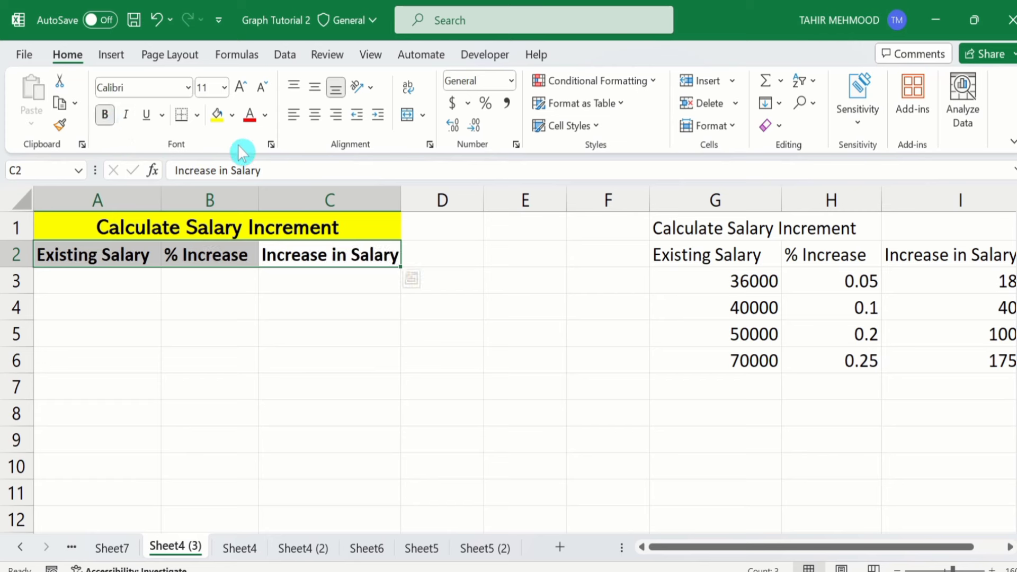
click(265, 115)
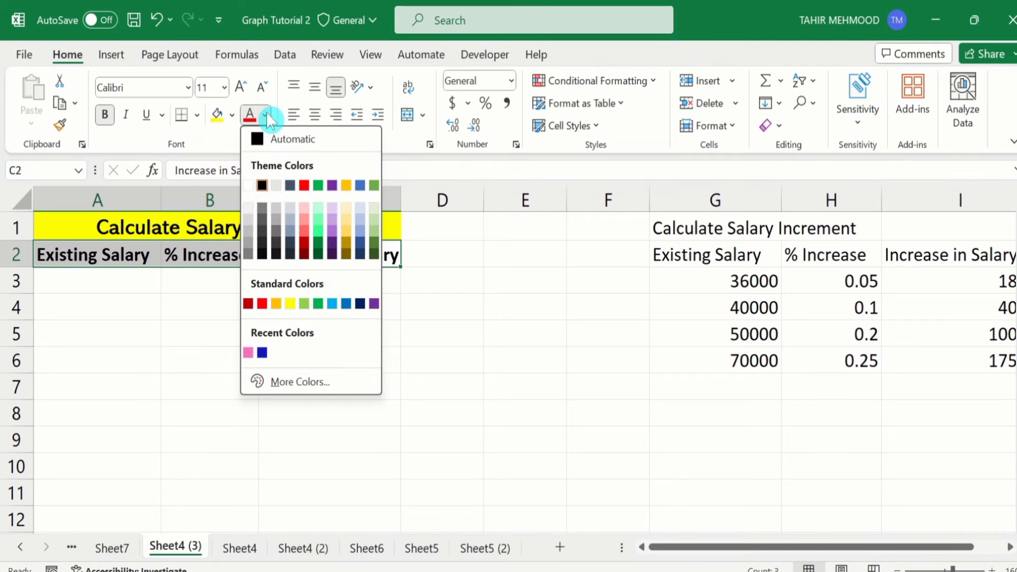
click(261, 303)
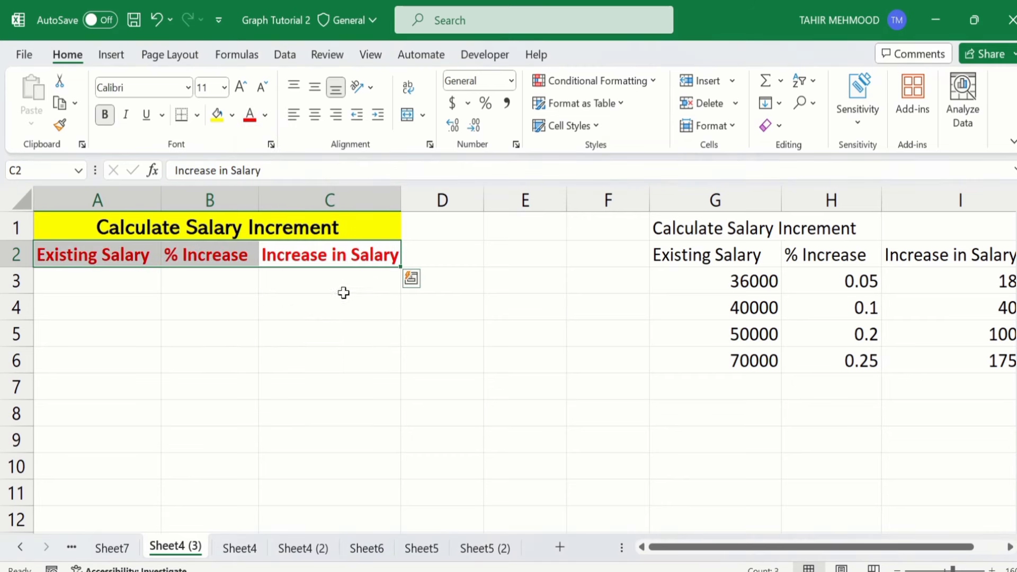
click(472, 286)
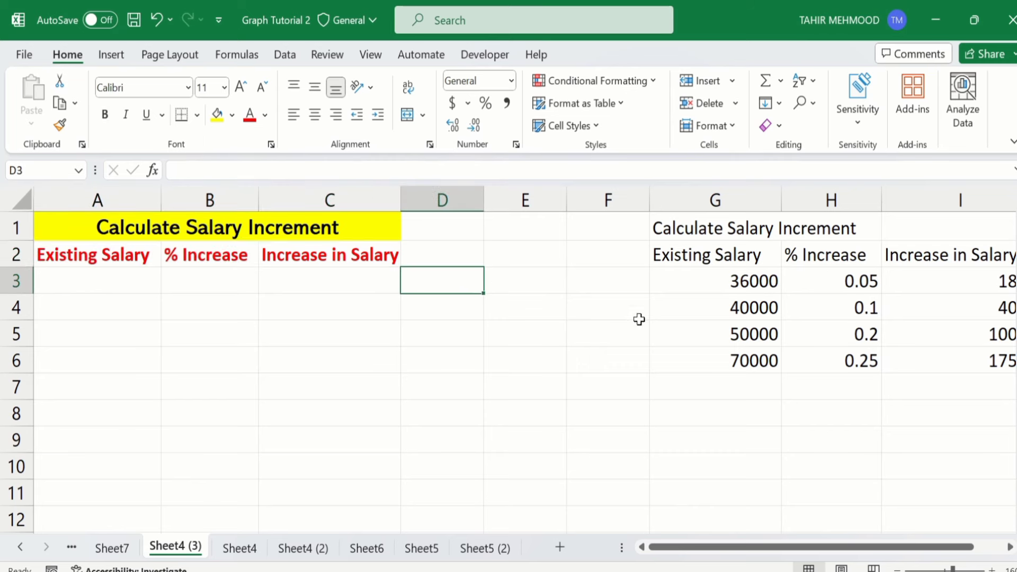
Copy the Existing Salary values from G3:G6 into A3:A6
click(733, 356)
drag(733, 356, 717, 288)
right_click(717, 289)
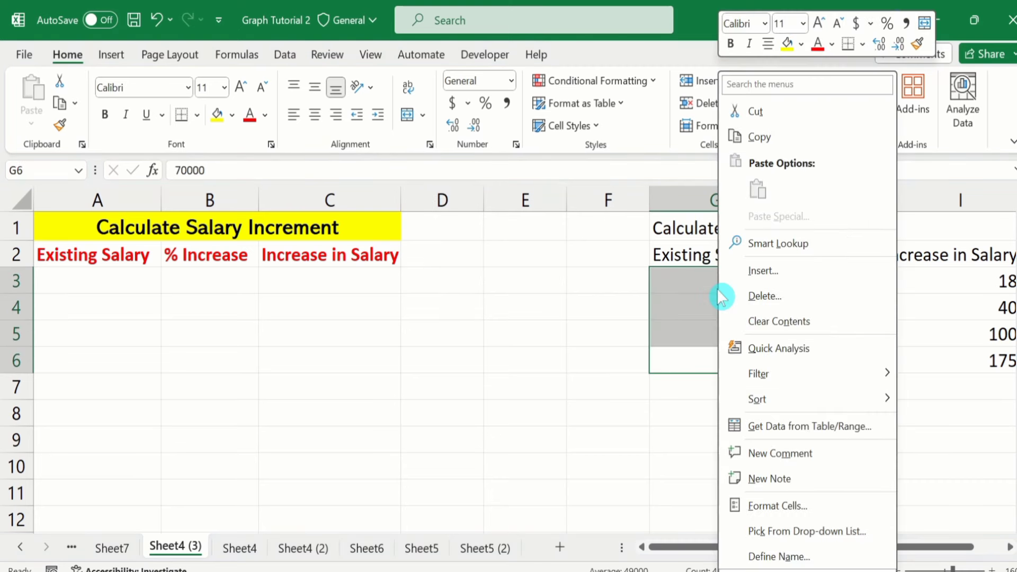
click(767, 139)
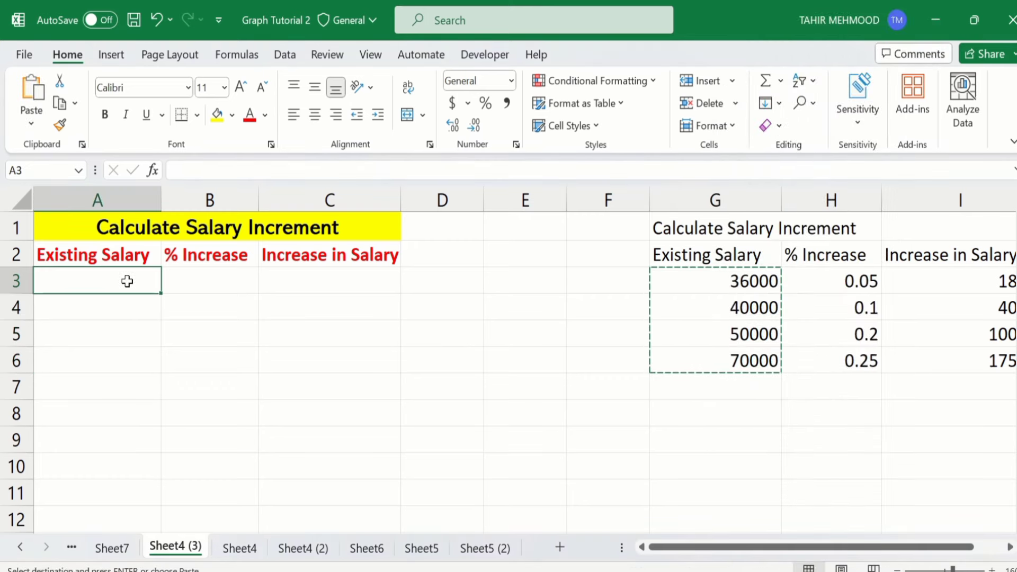
key(ctrl+v)
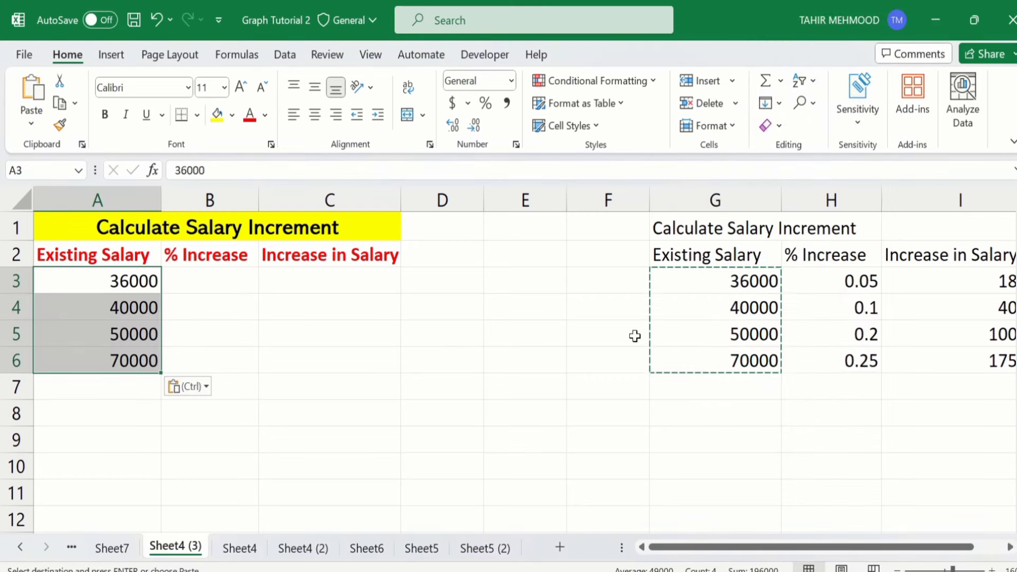
Copy the % Increase rates from H3:H6 into B3:B6
click(826, 364)
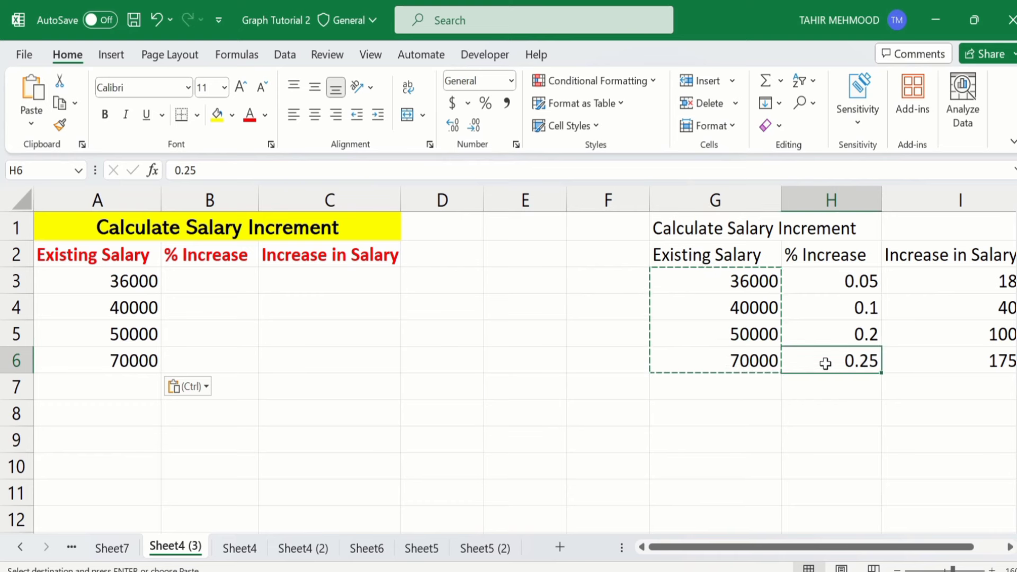
drag(824, 359, 823, 286)
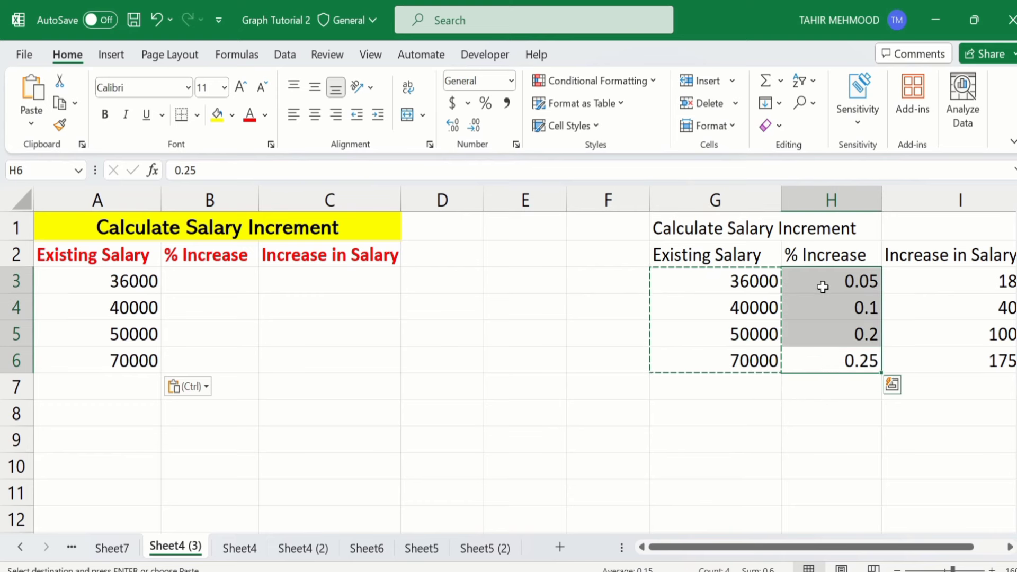
right_click(823, 288)
click(871, 138)
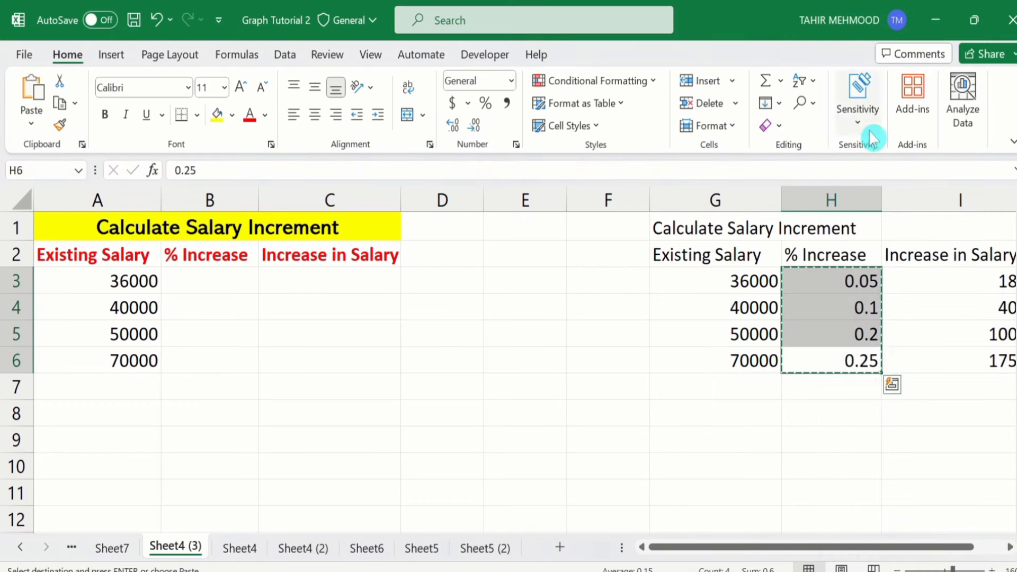
click(210, 285)
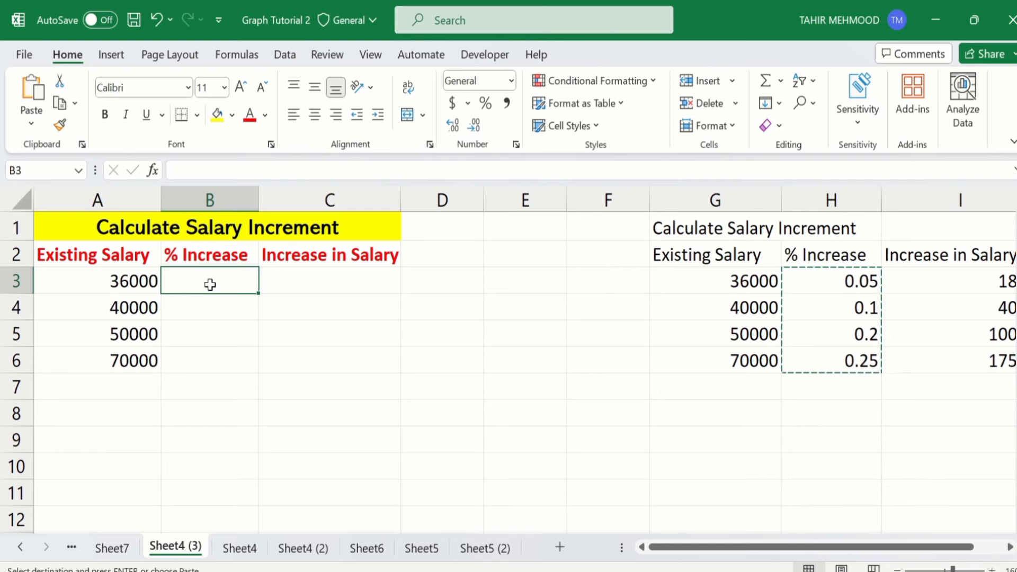
key(ctrl+v)
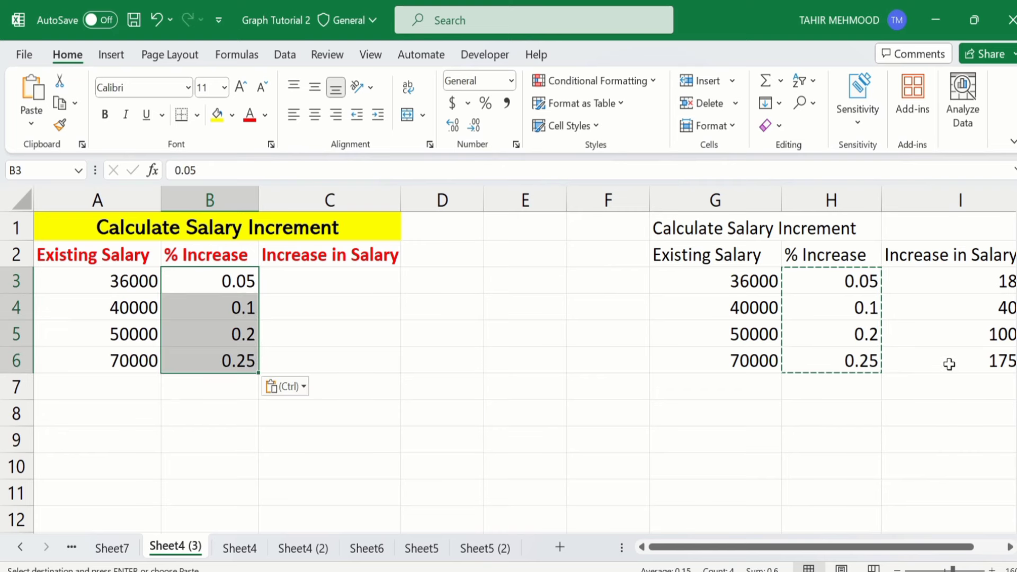
drag(949, 361, 936, 284)
Copy the Increase in Salary cells I3:I6 into C3:C6
right_click(941, 292)
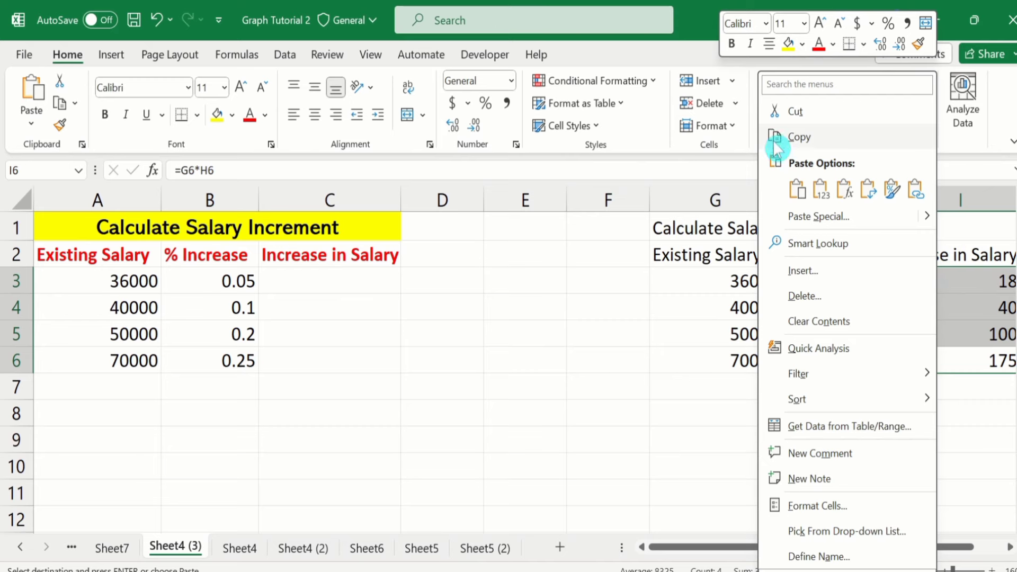
click(795, 137)
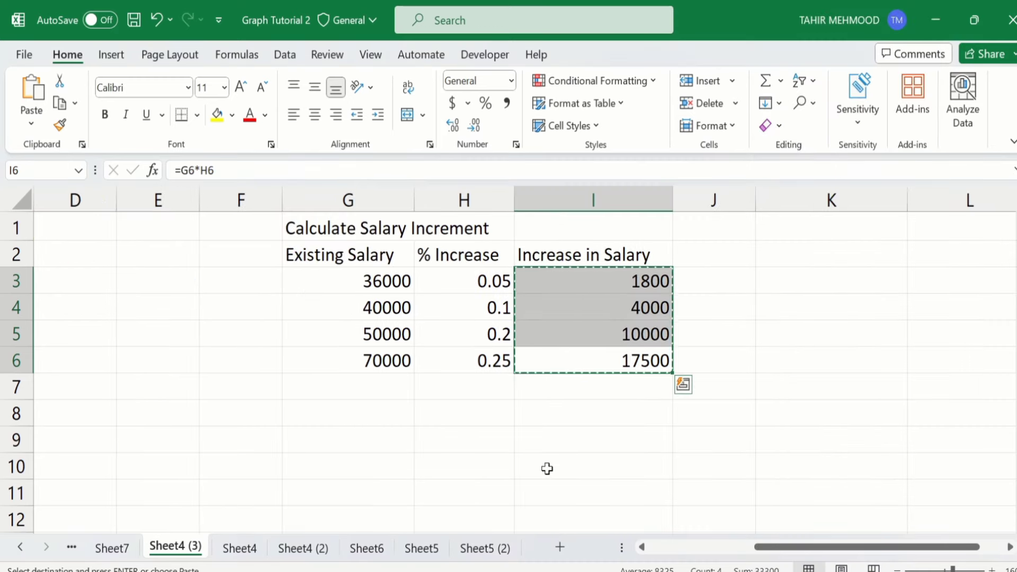
drag(757, 548, 649, 549)
click(340, 282)
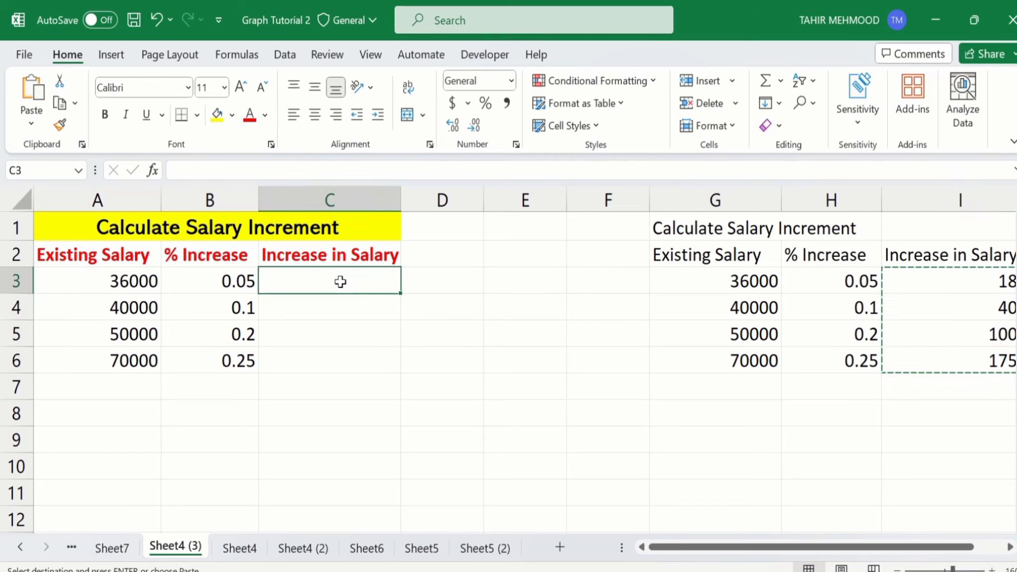
key(ctrl+v)
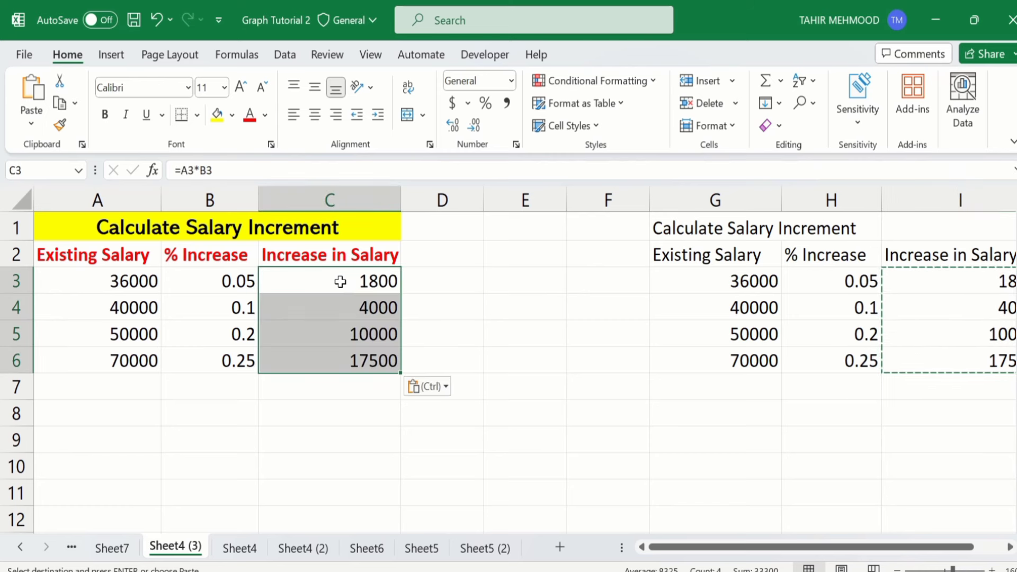
Re-enter 36000 in cell A3
click(110, 285)
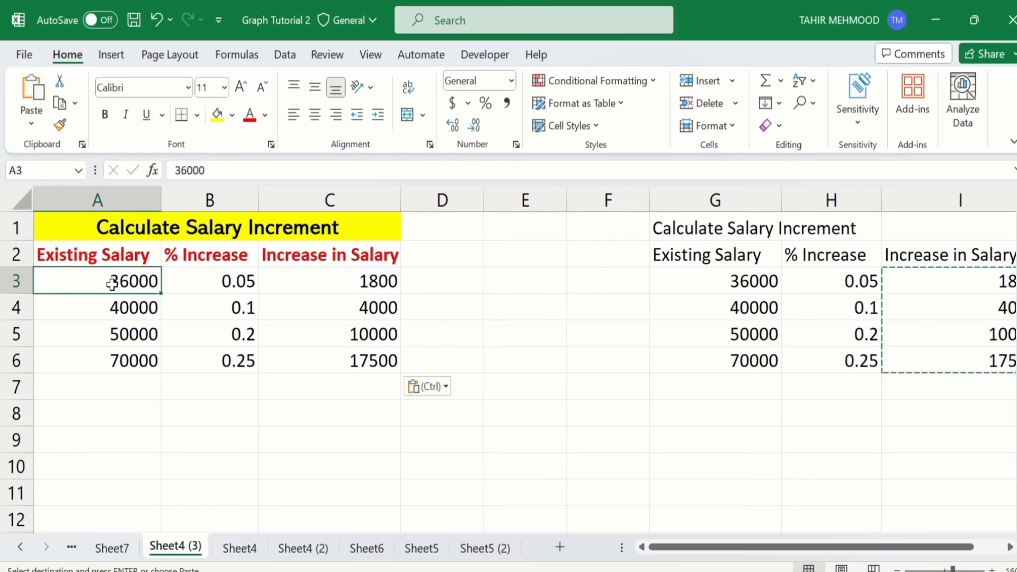
key(BackSpace)
text(3)
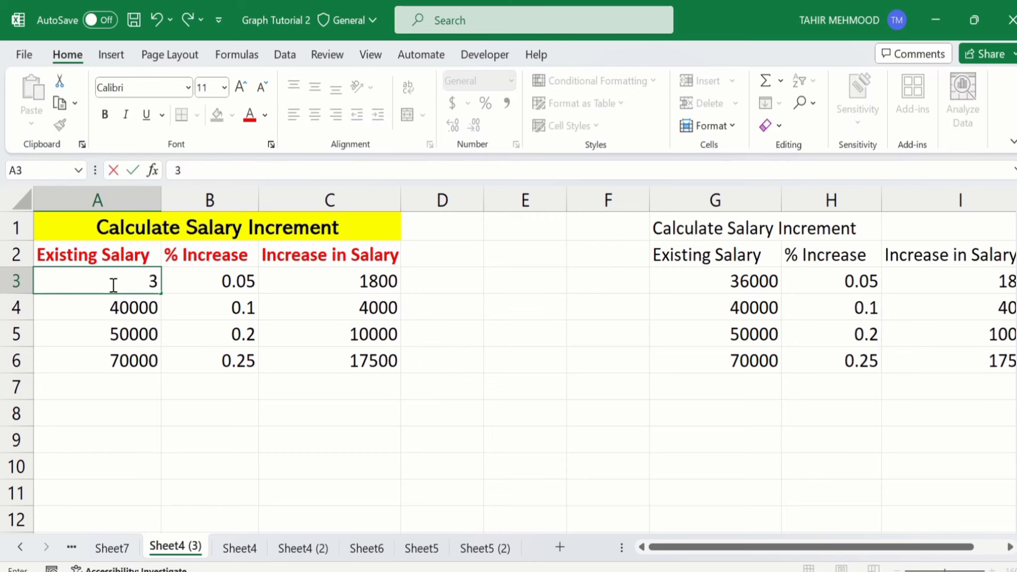
text(6000)
key(Return)
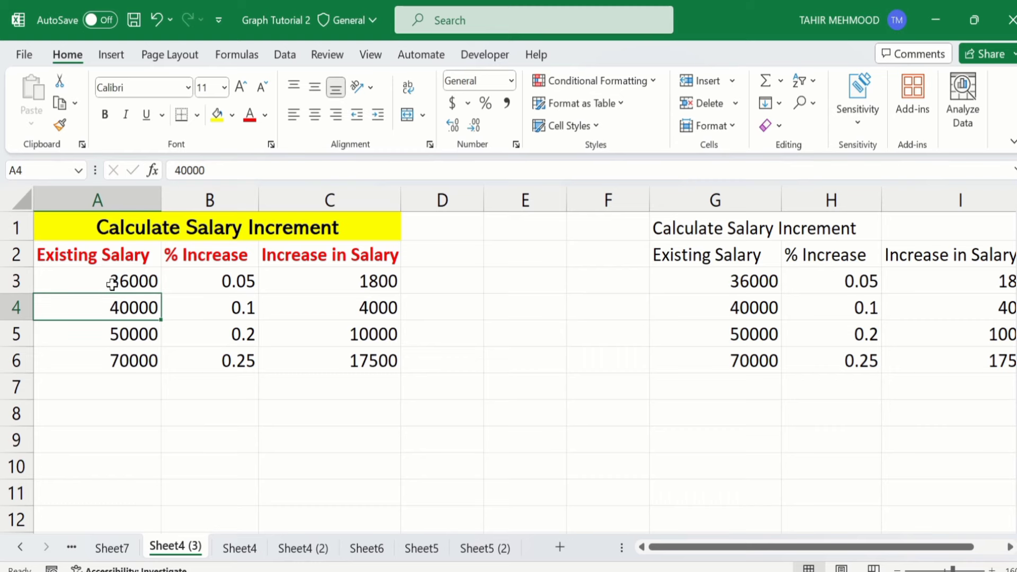
click(468, 329)
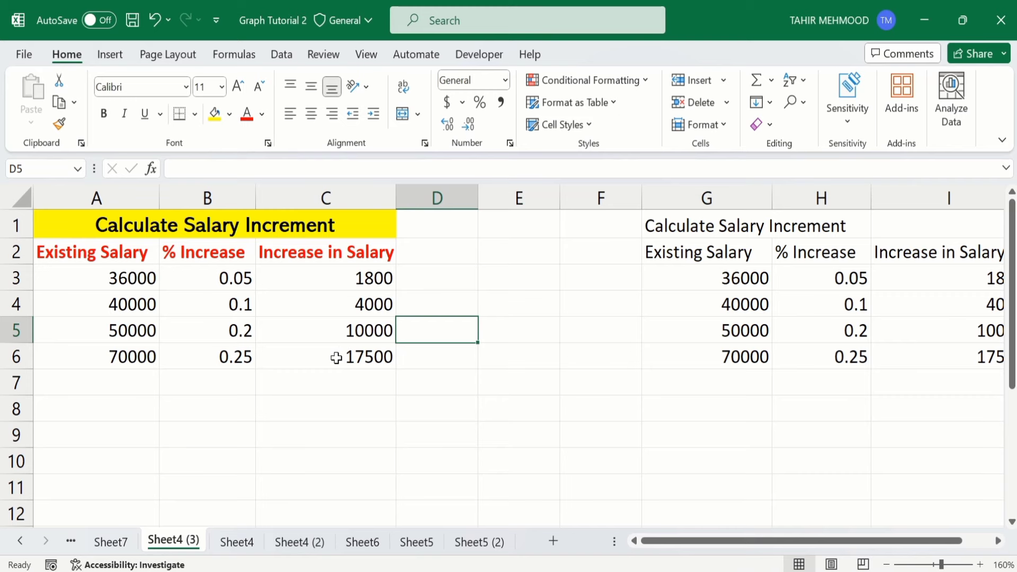
Apply All Borders to the salary table range A1:C6
drag(343, 352, 146, 228)
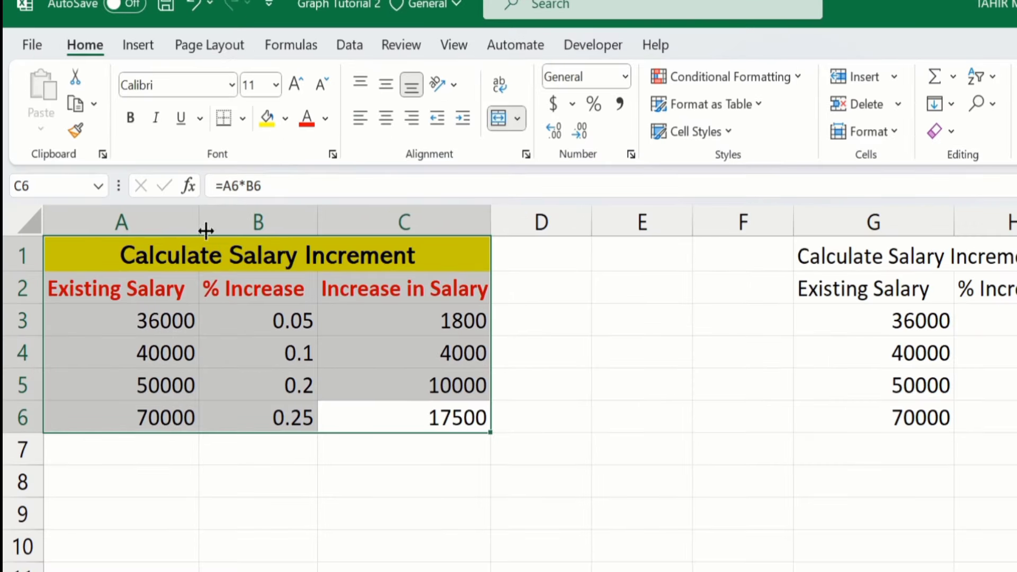
click(244, 121)
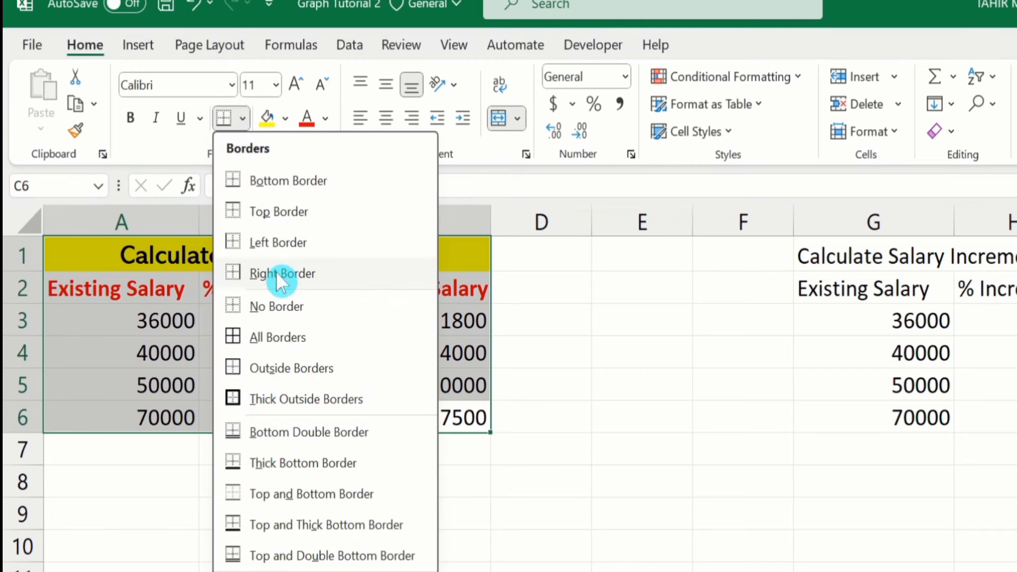
click(277, 344)
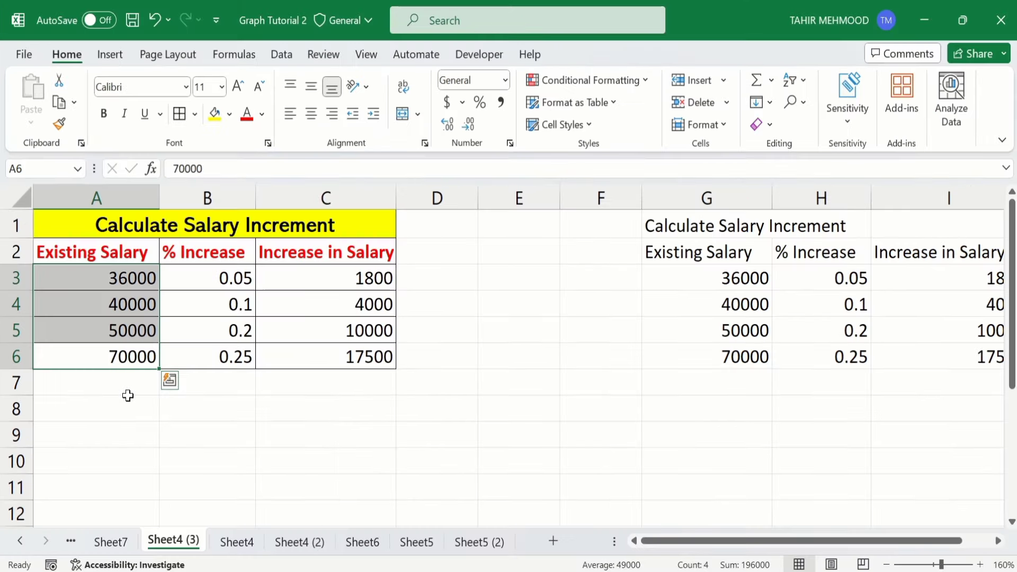
click(127, 402)
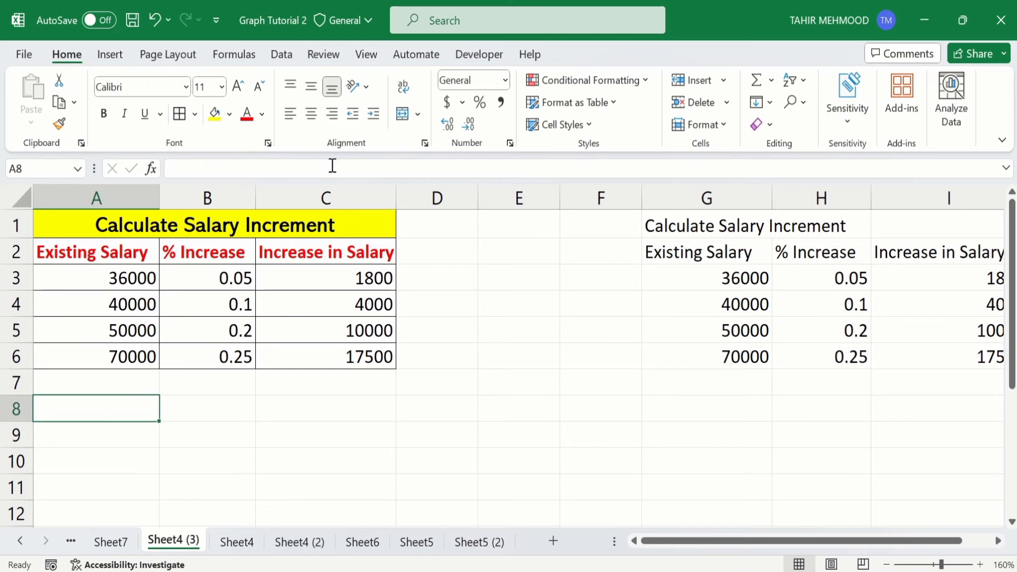
Set A2:A6 to Center and Middle Align after trying top, left and right alignments
click(127, 356)
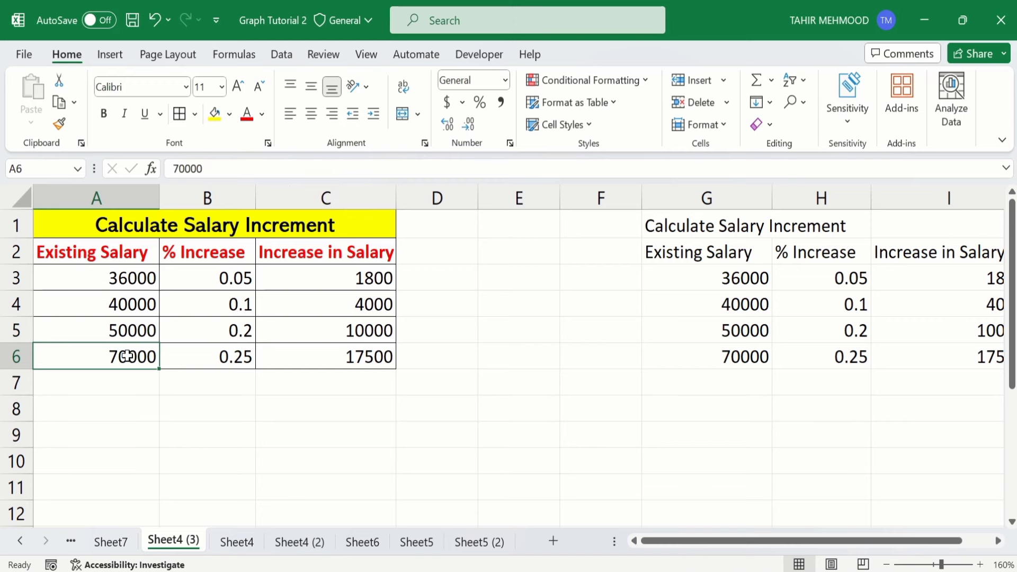
drag(127, 356, 126, 262)
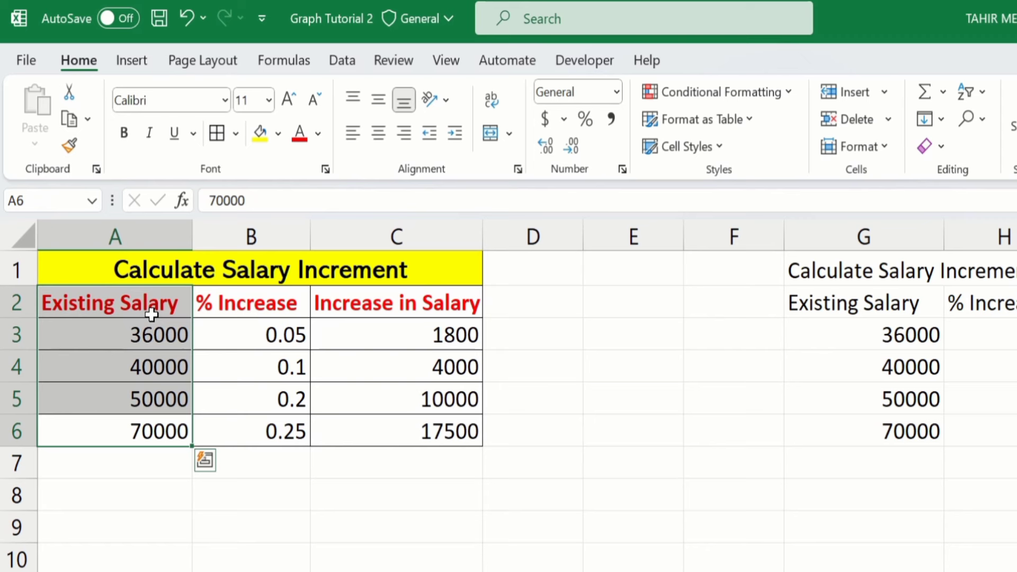
click(373, 103)
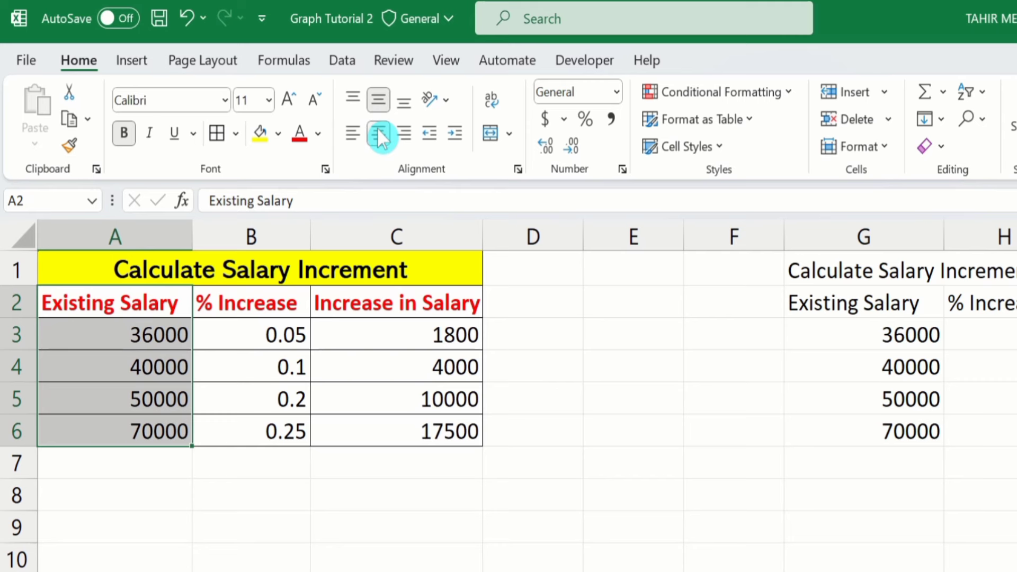
click(378, 128)
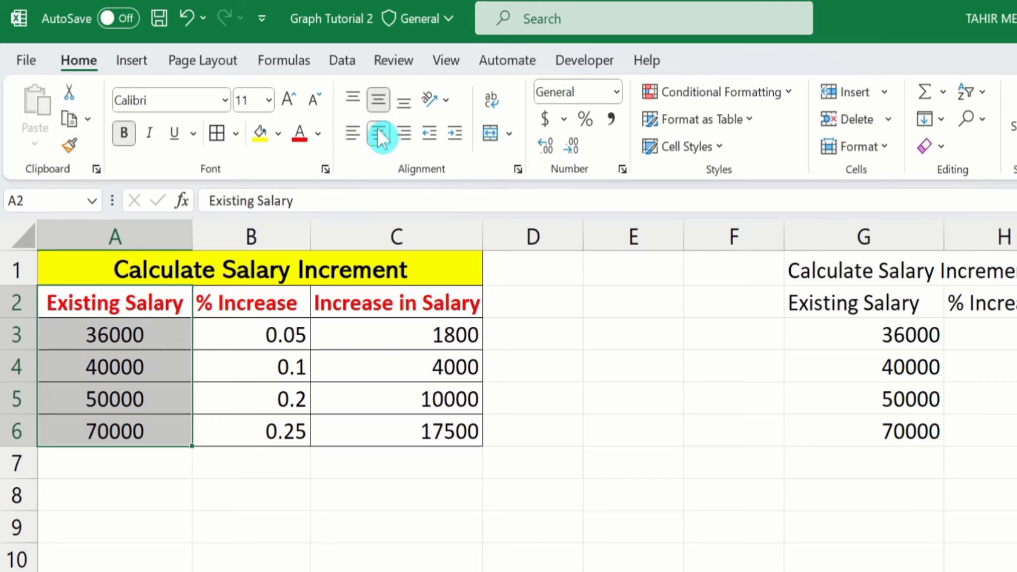
click(354, 98)
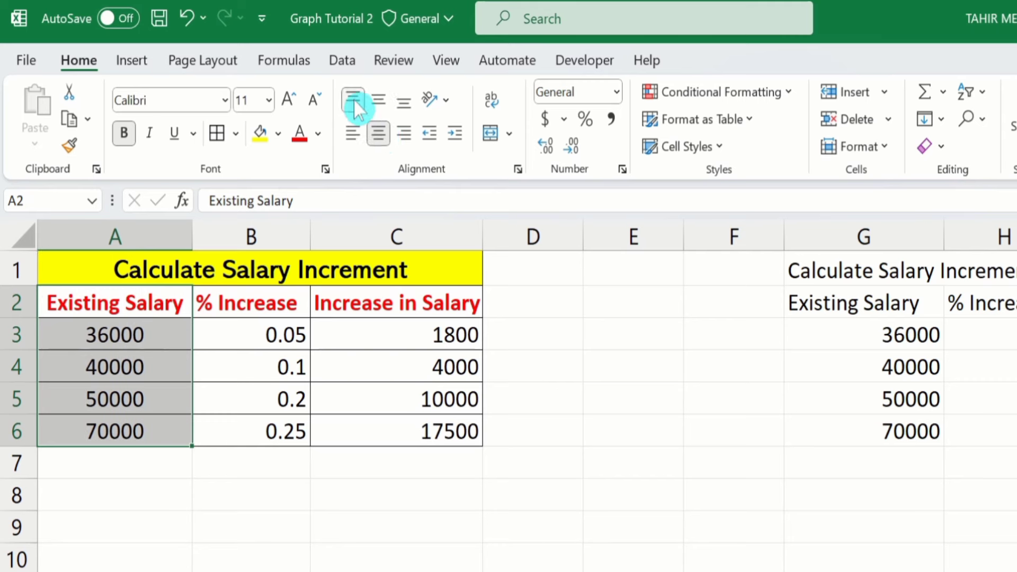
click(352, 129)
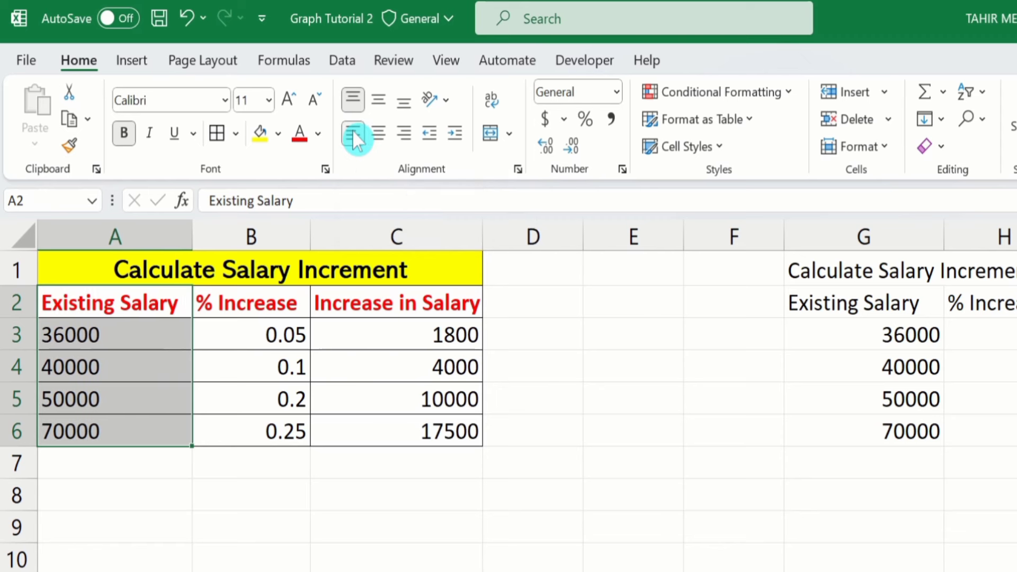
click(403, 133)
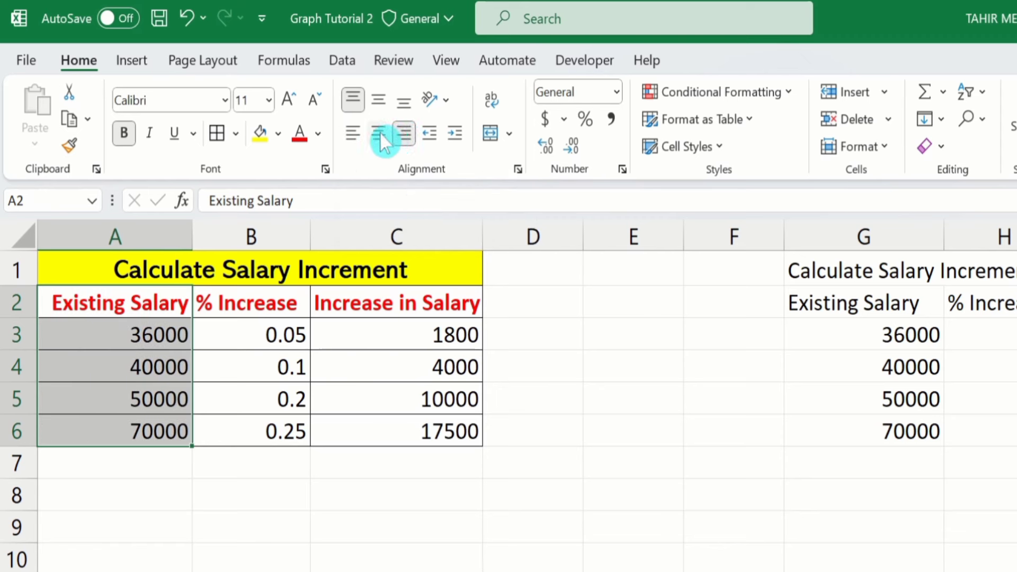
click(380, 132)
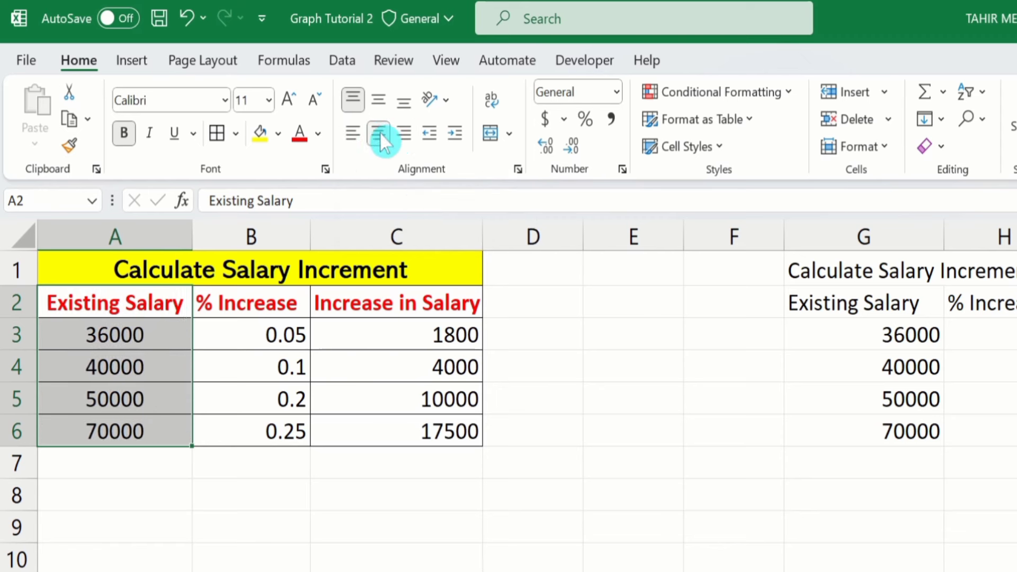
click(379, 100)
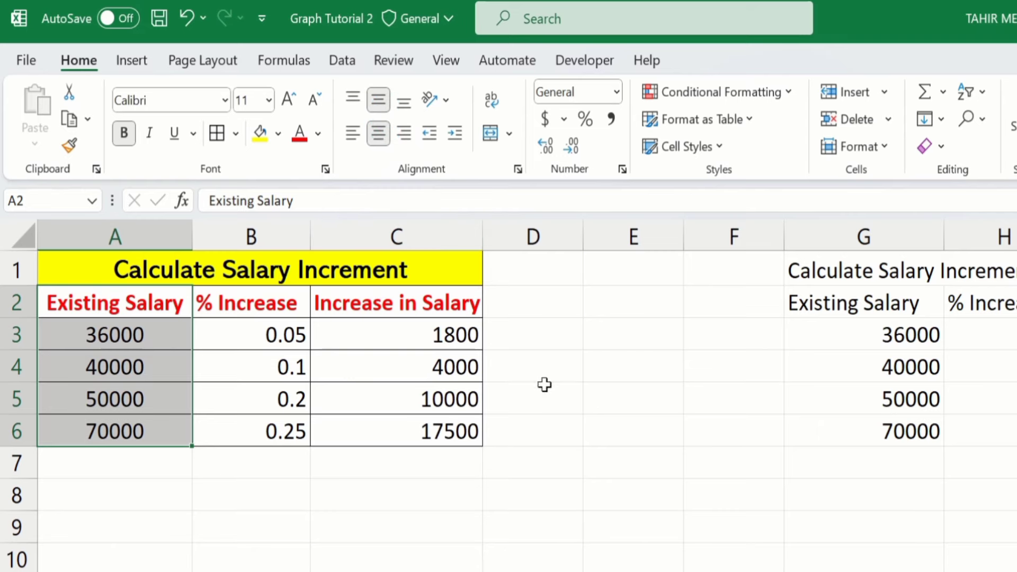
click(557, 408)
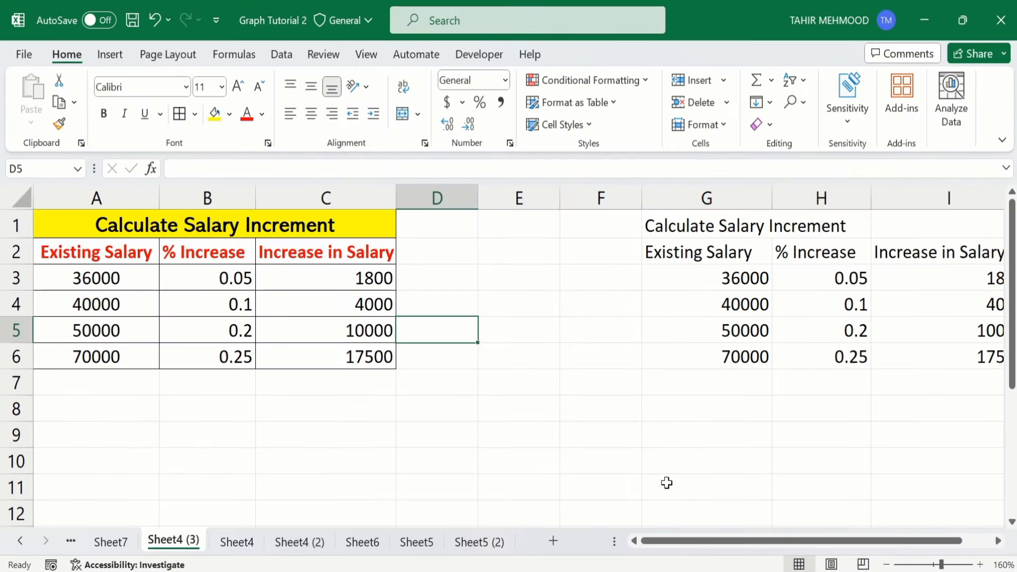
Format G2:I6 as a table using the red light style with headers enabled
click(998, 541)
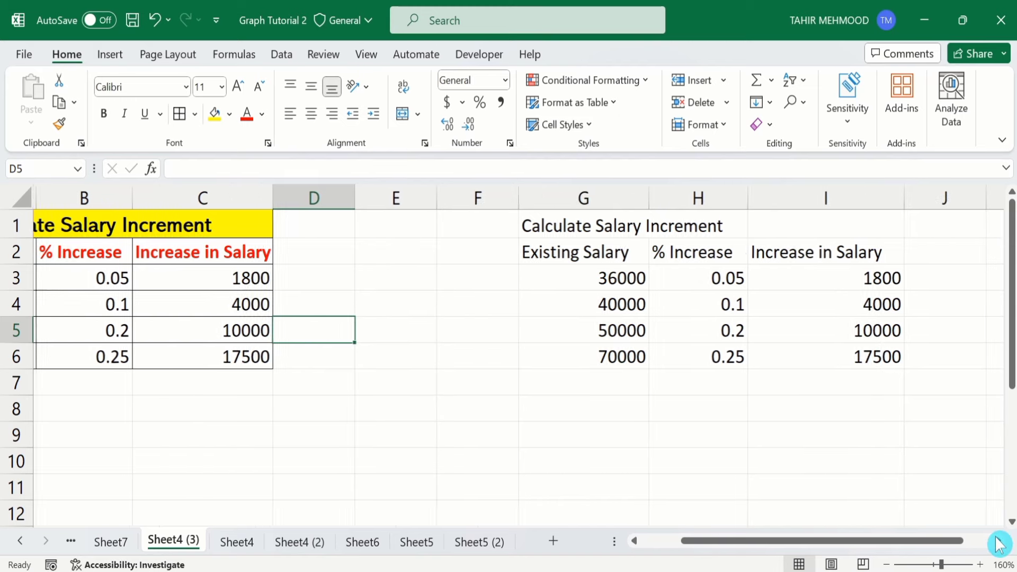
click(826, 358)
drag(826, 357, 587, 260)
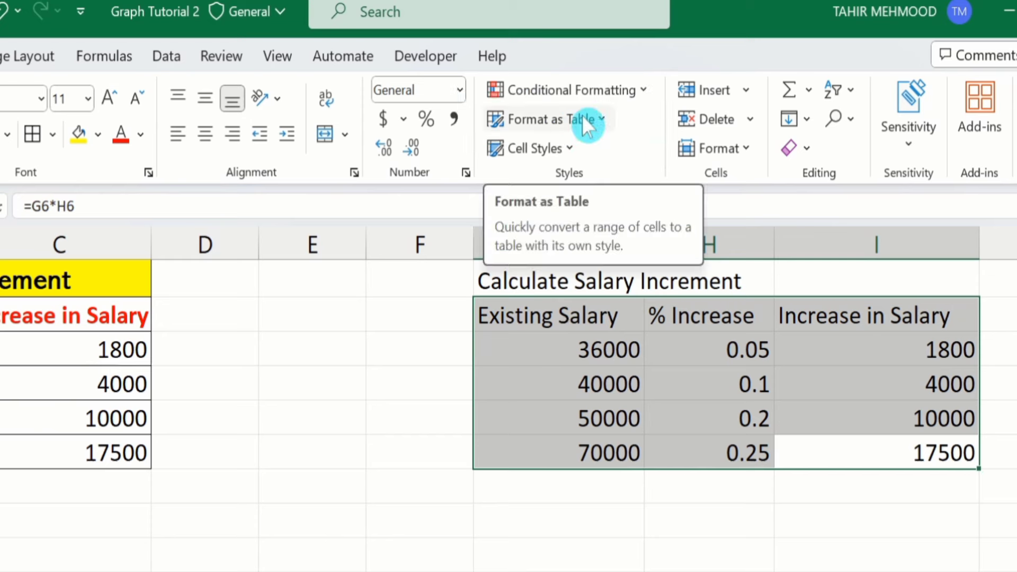
click(569, 121)
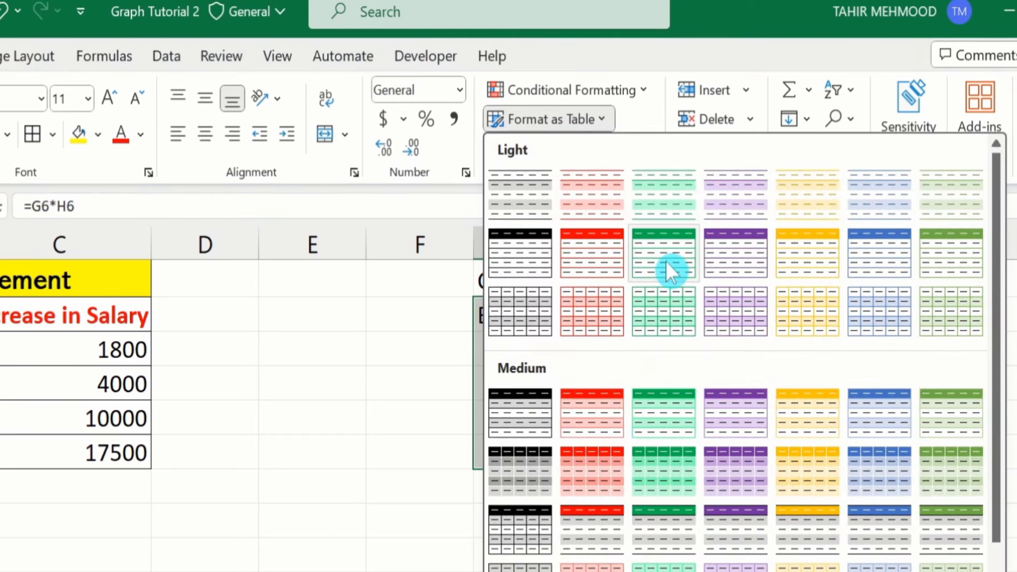
click(599, 401)
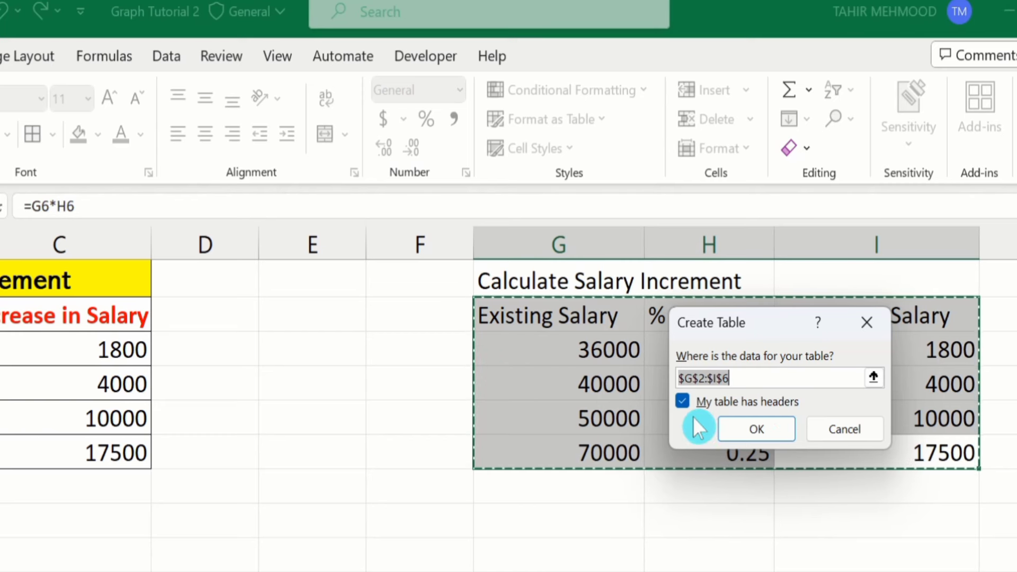
click(755, 427)
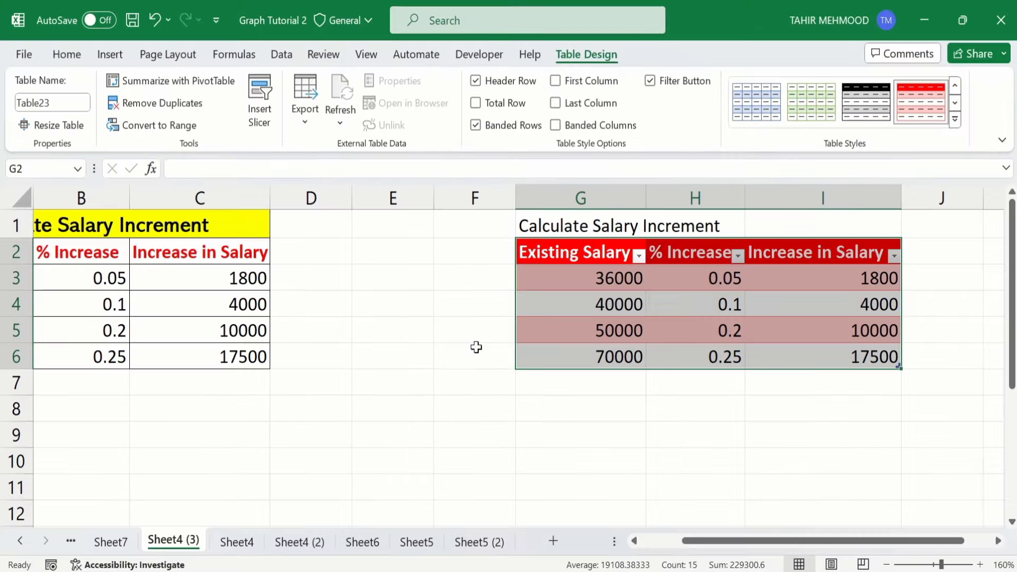
click(419, 446)
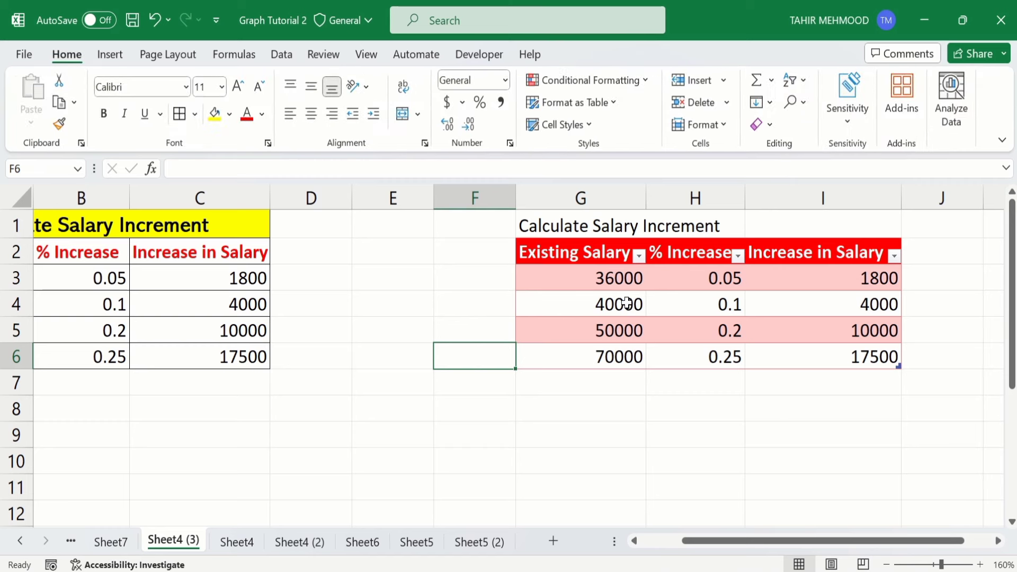
click(678, 274)
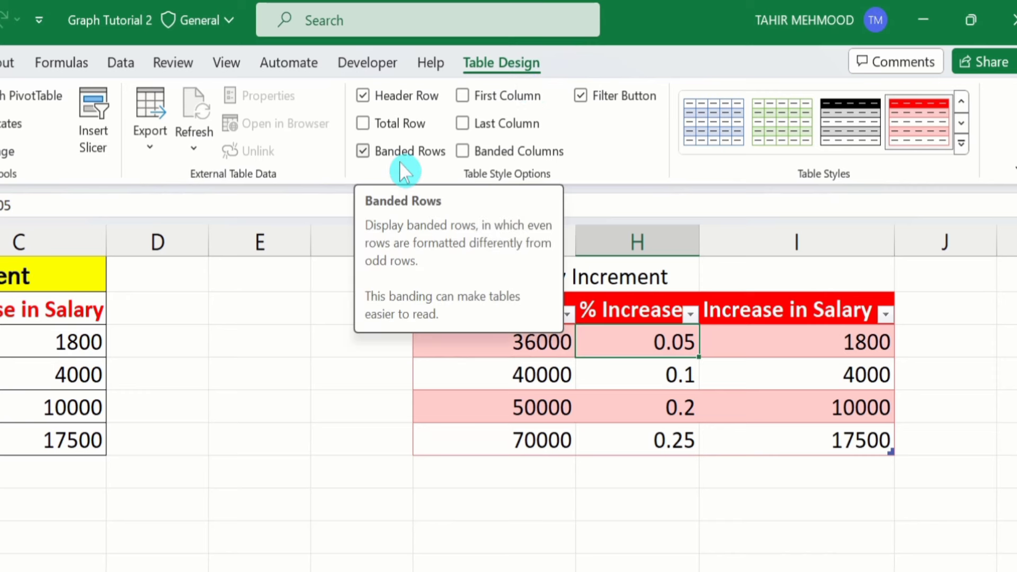
click(364, 150)
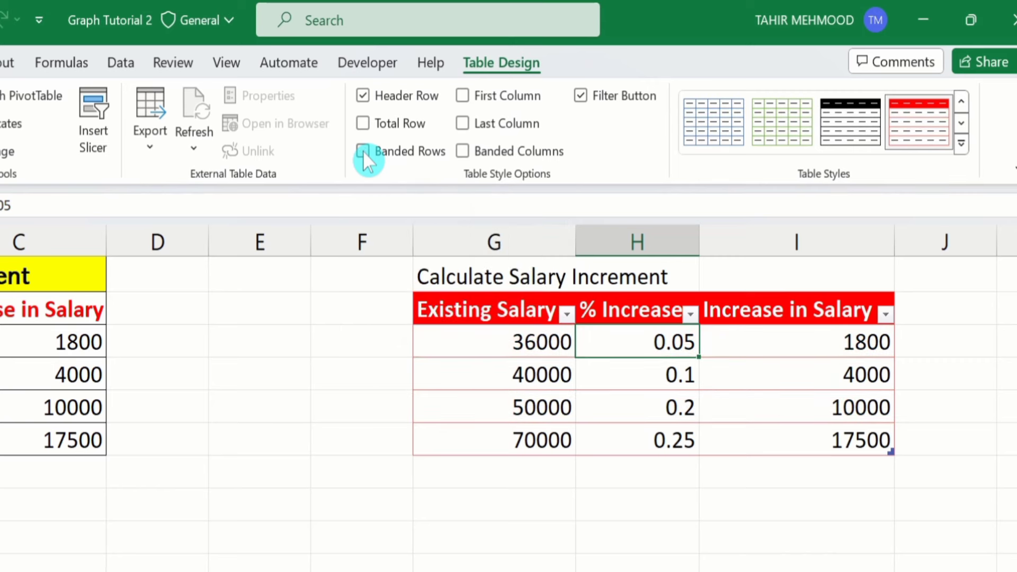
click(364, 150)
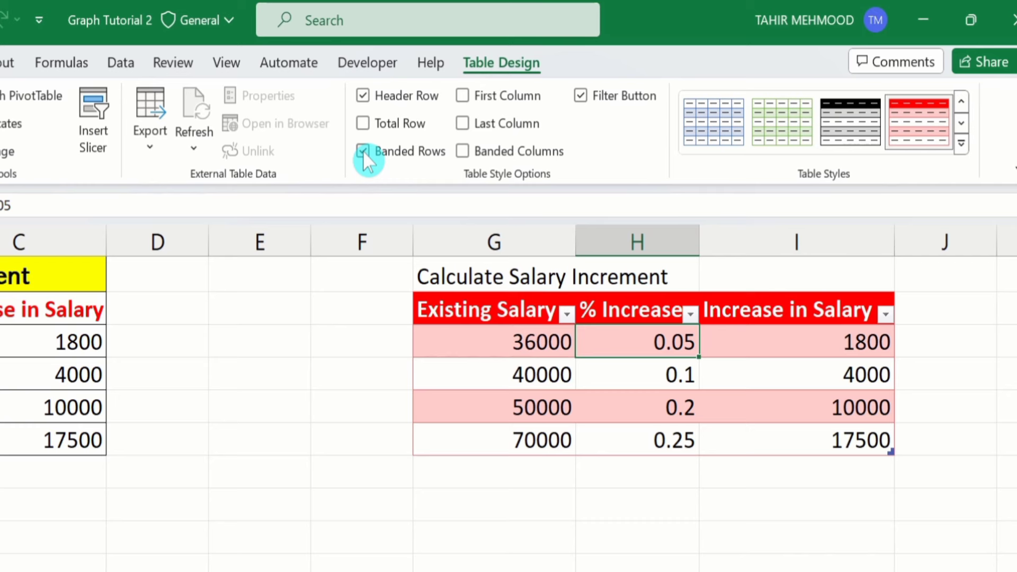
click(364, 151)
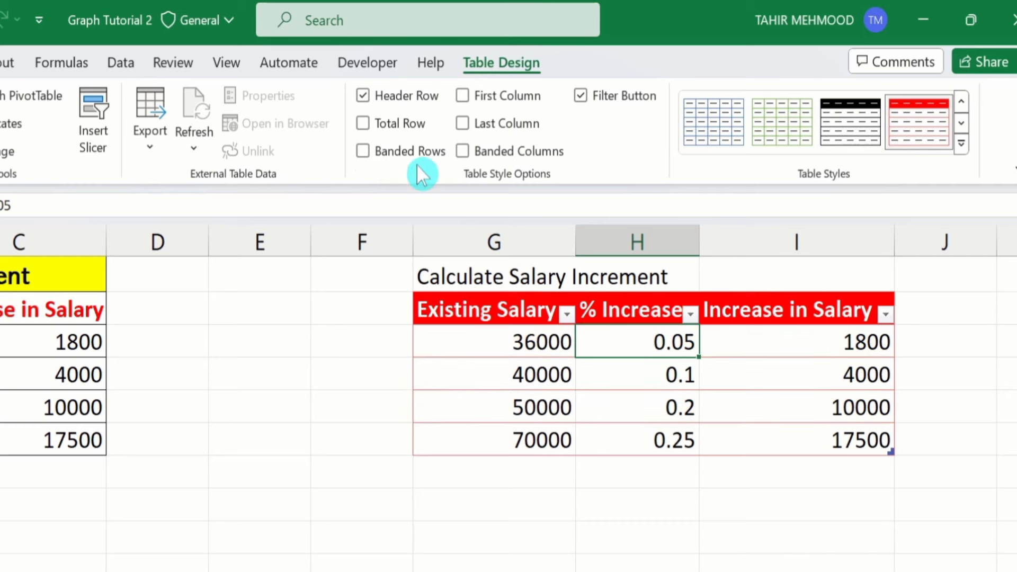
click(463, 148)
click(463, 149)
click(367, 153)
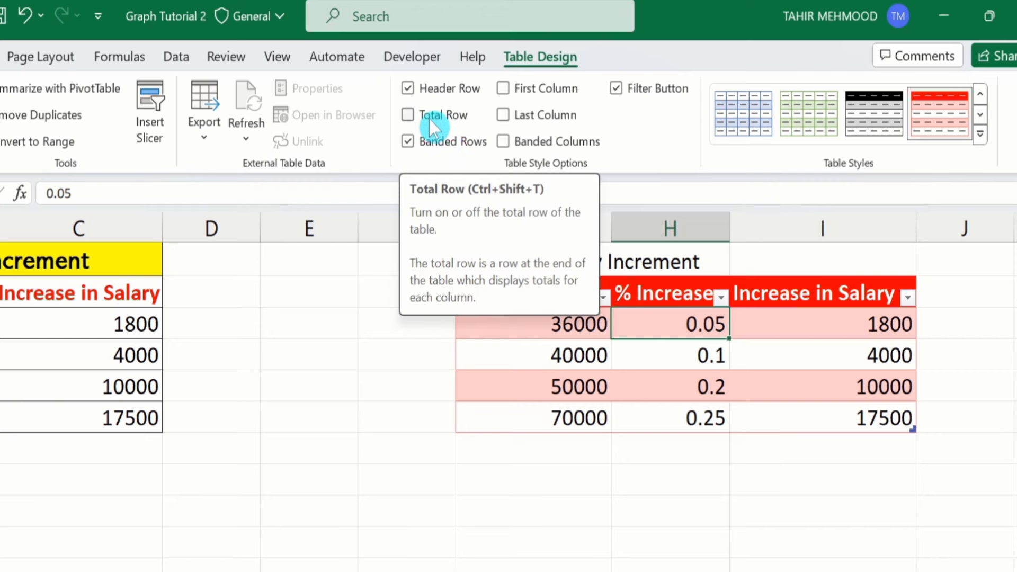
Turn on the table's Total row and select the Increase in Salary total cell
click(408, 112)
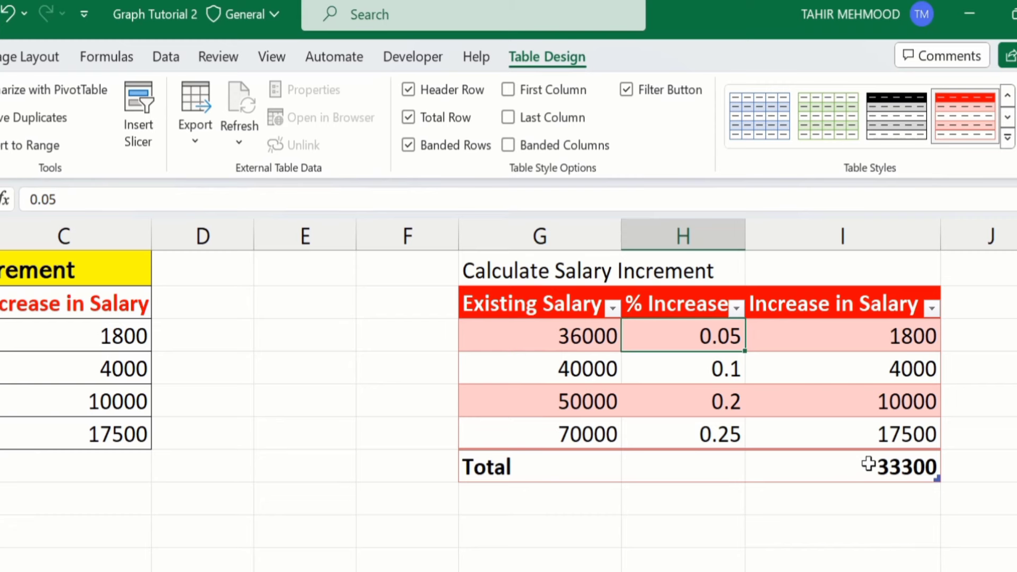
click(868, 464)
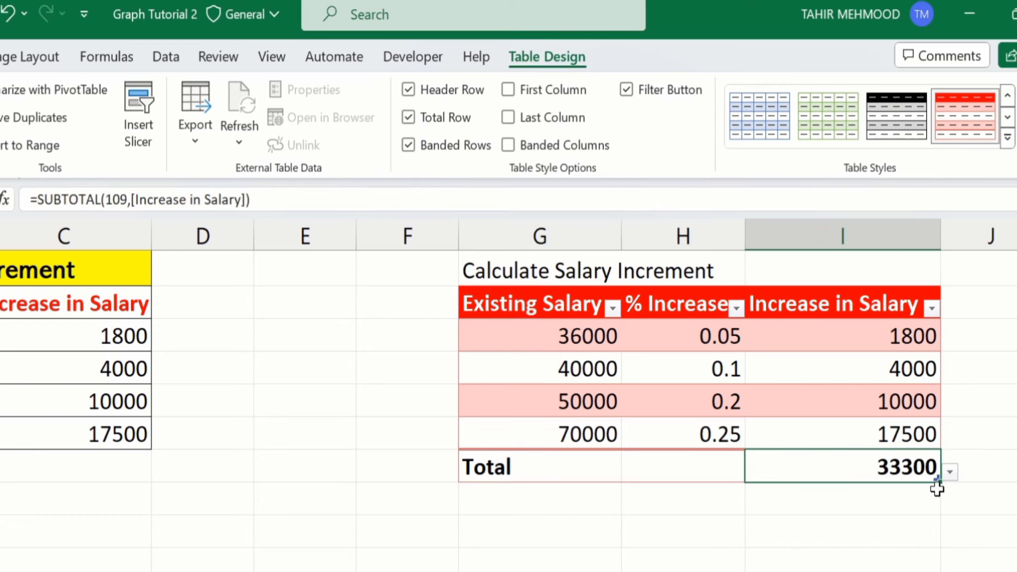
click(951, 472)
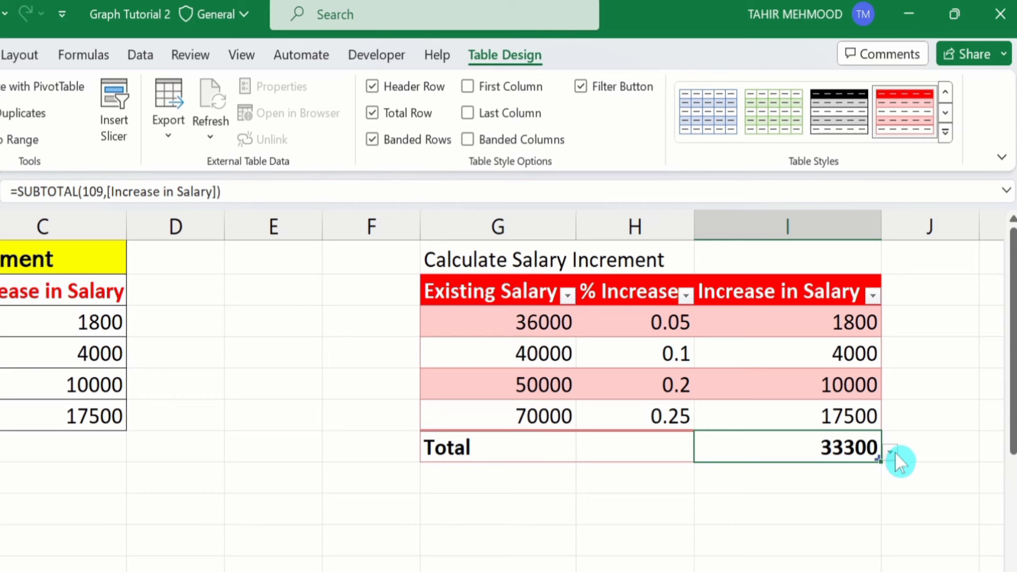
Switch the Increase in Salary total from Max to Average, then to Sum, showing 33300
click(895, 451)
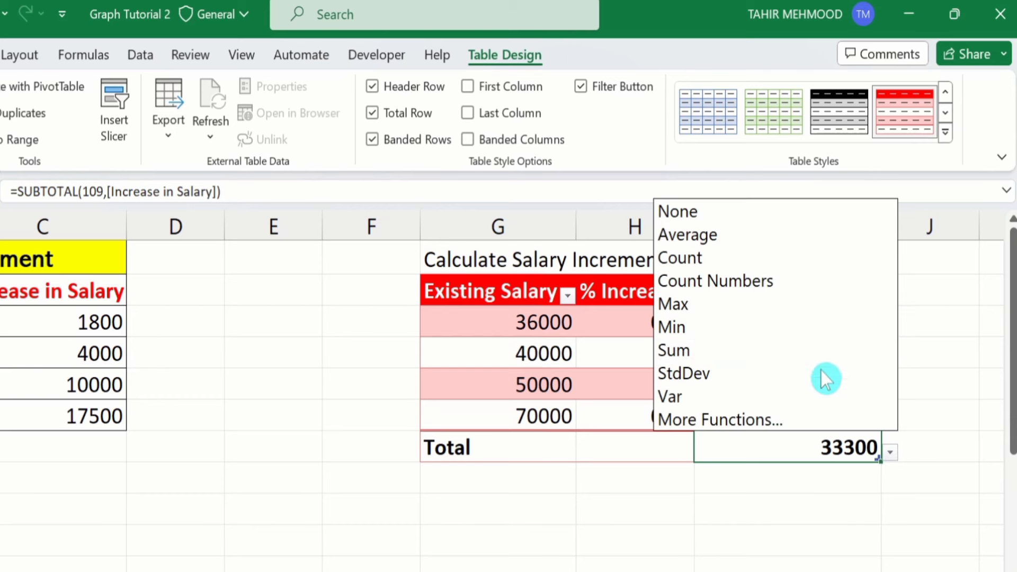
click(757, 320)
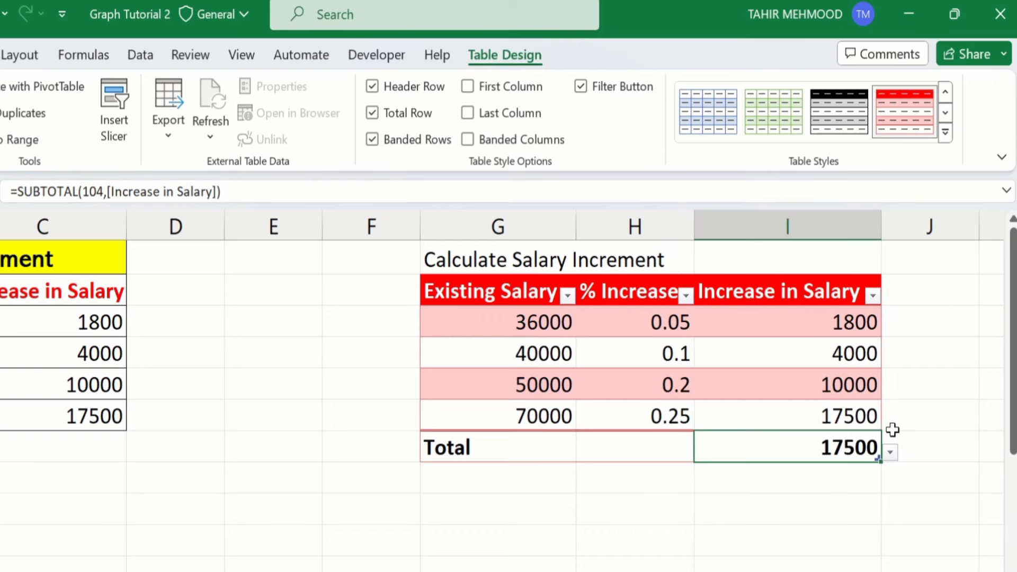
click(891, 452)
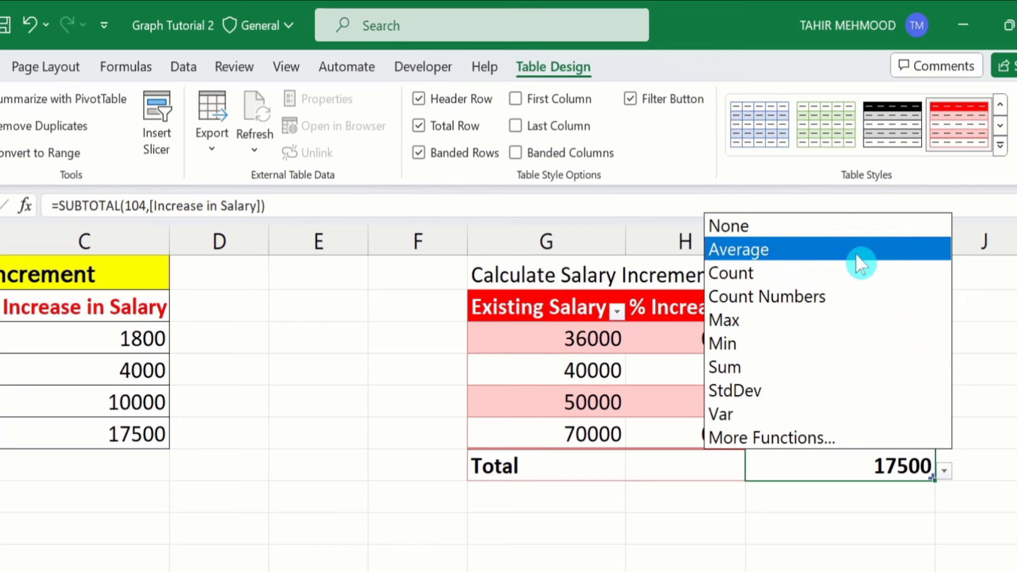
click(857, 253)
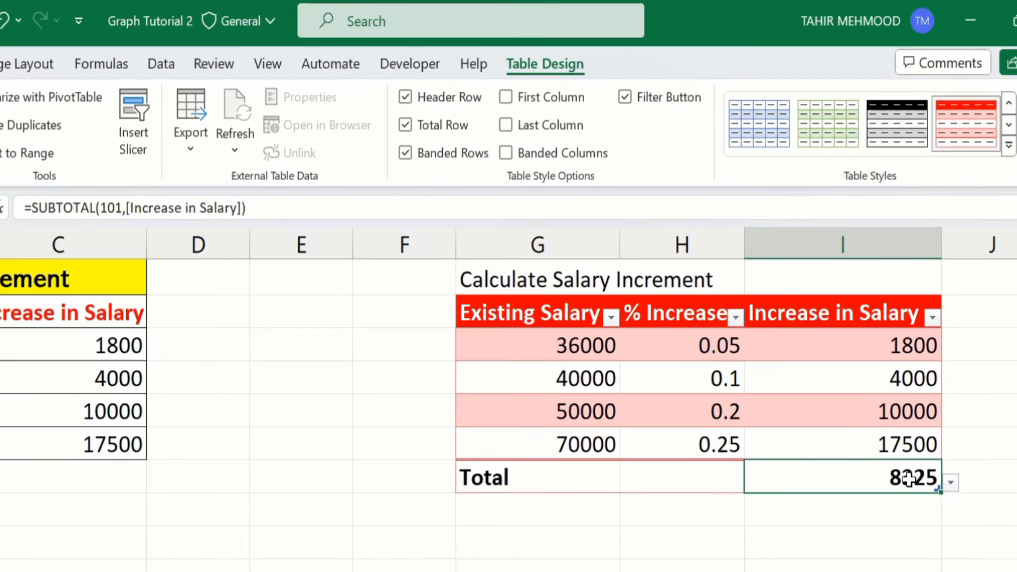
click(951, 478)
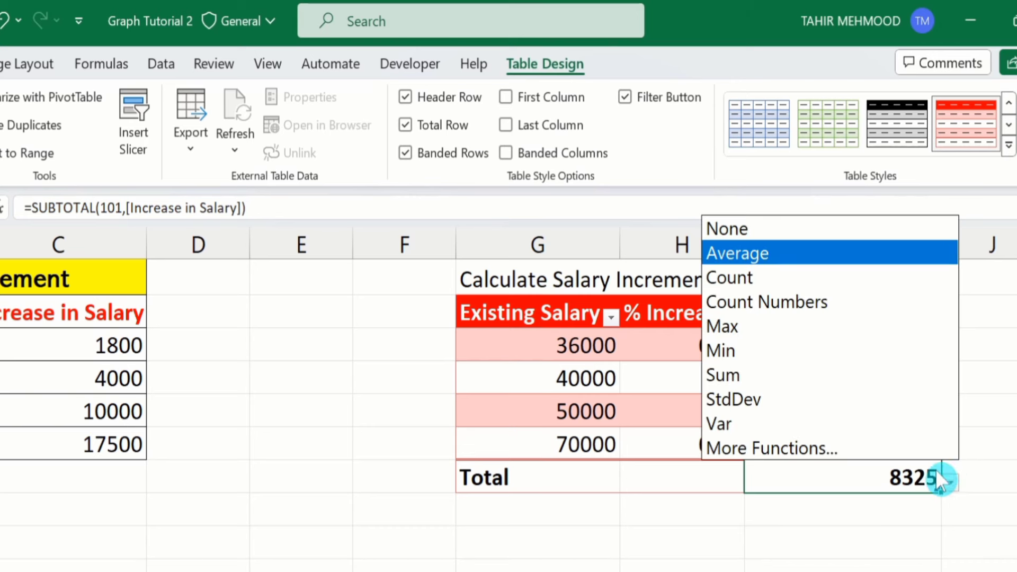
click(821, 380)
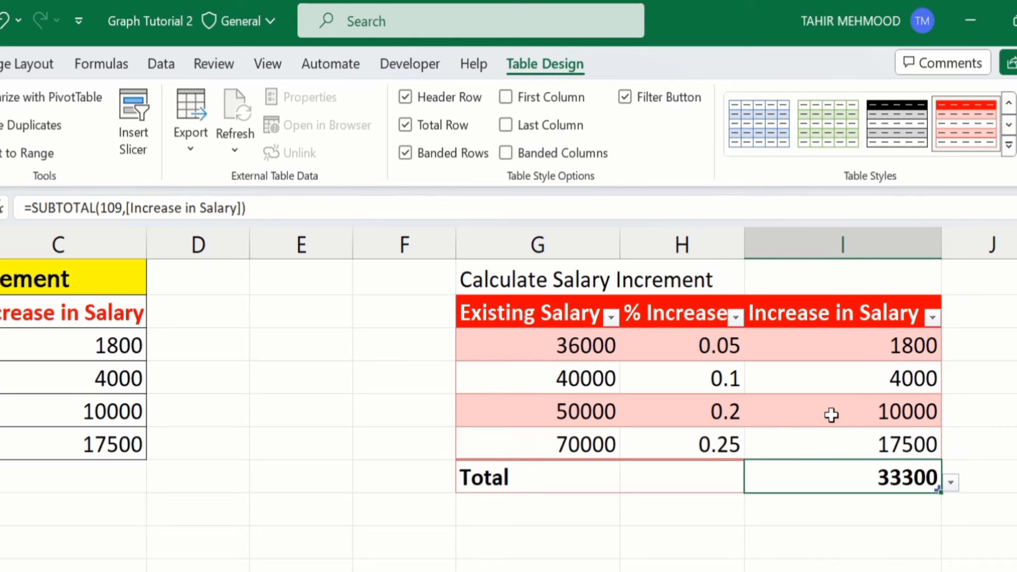
click(822, 529)
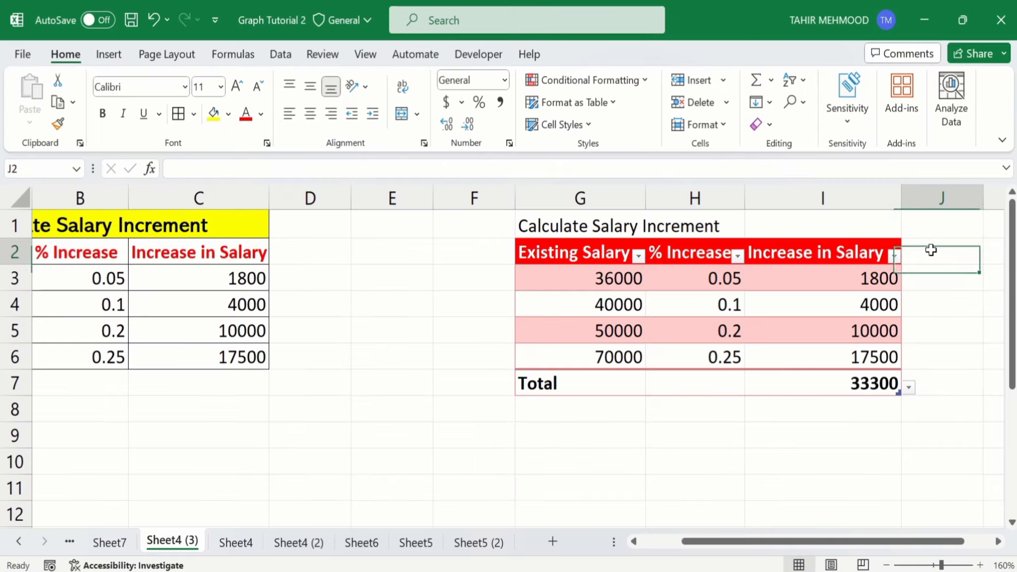
Add an 'Extra' column header in J2 and switch off the table's Total Row
click(932, 270)
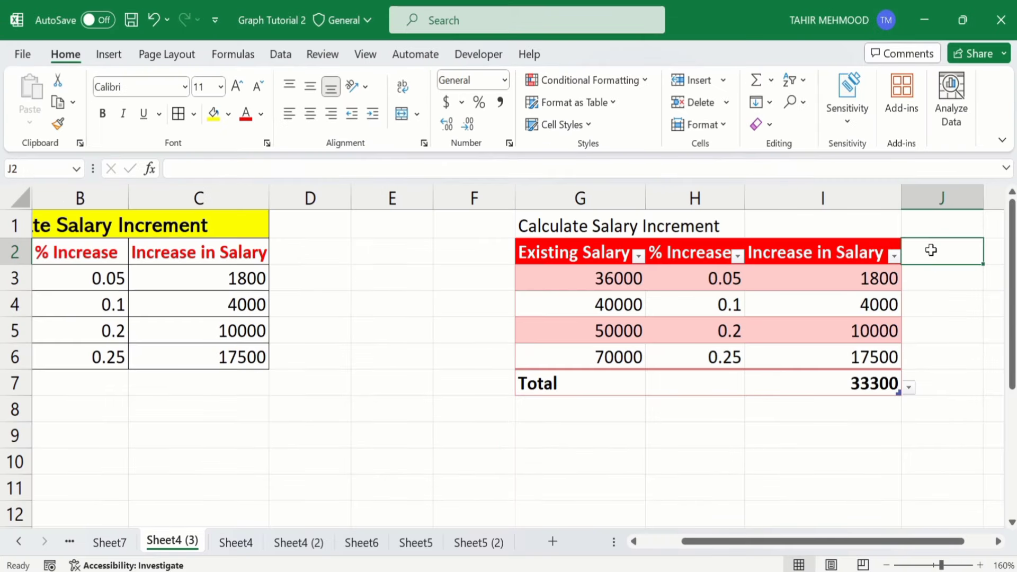
text(Extra)
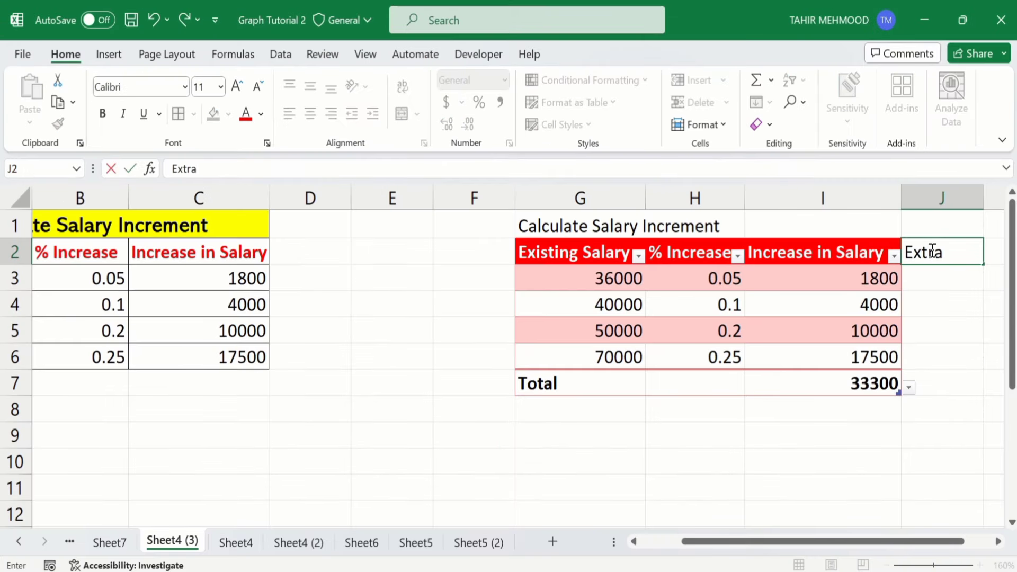
key(Return)
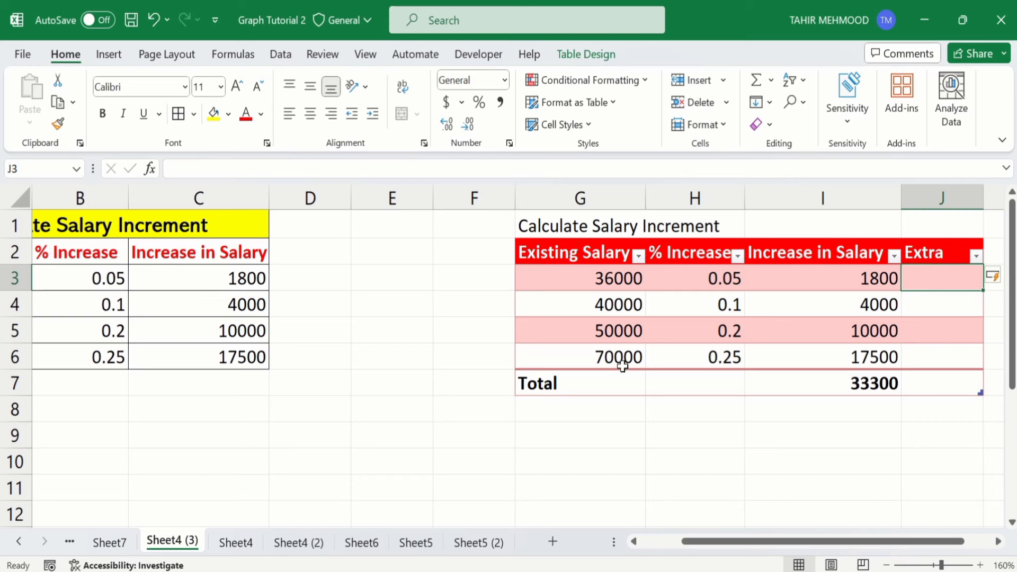
click(597, 57)
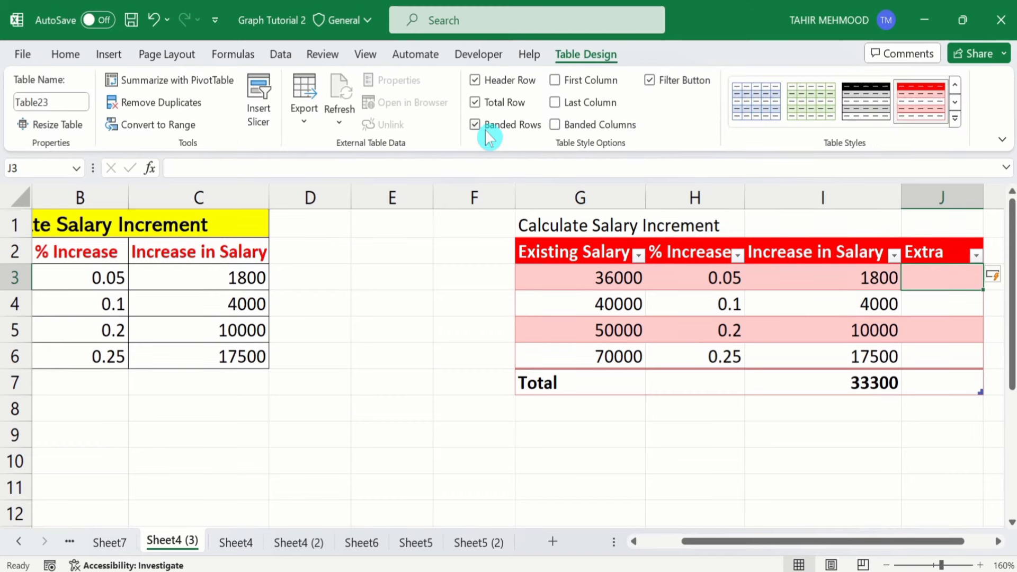
click(476, 102)
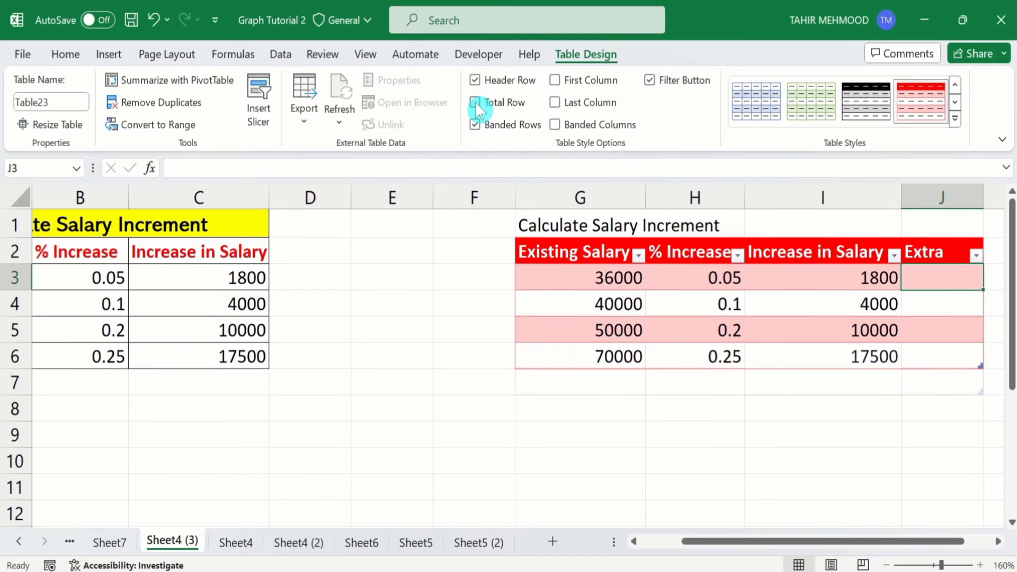
Enter a new row 7 with Existing Salary 2000 and % Increase 0.23
click(592, 386)
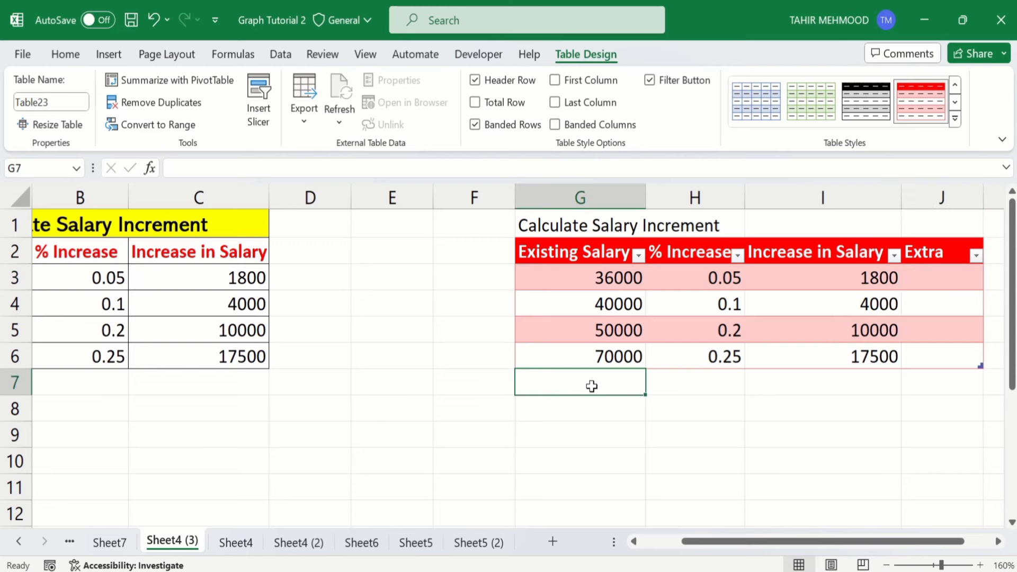
text(2000)
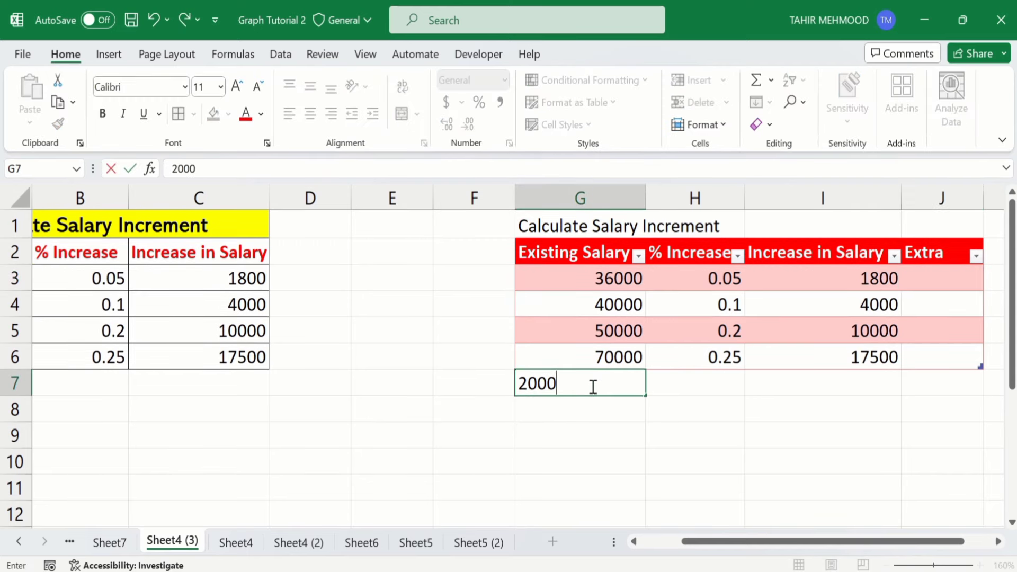
key(Return)
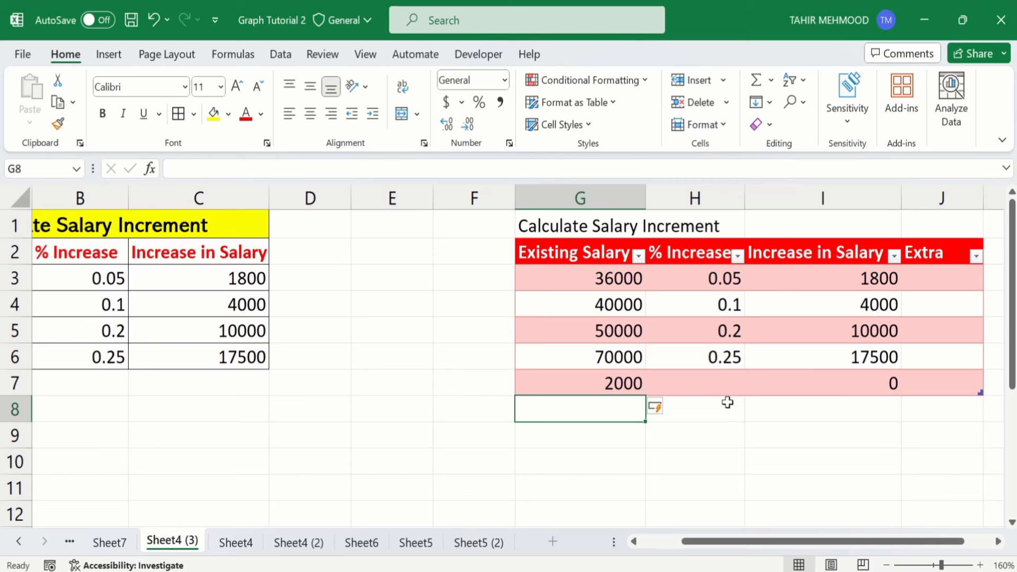
click(737, 383)
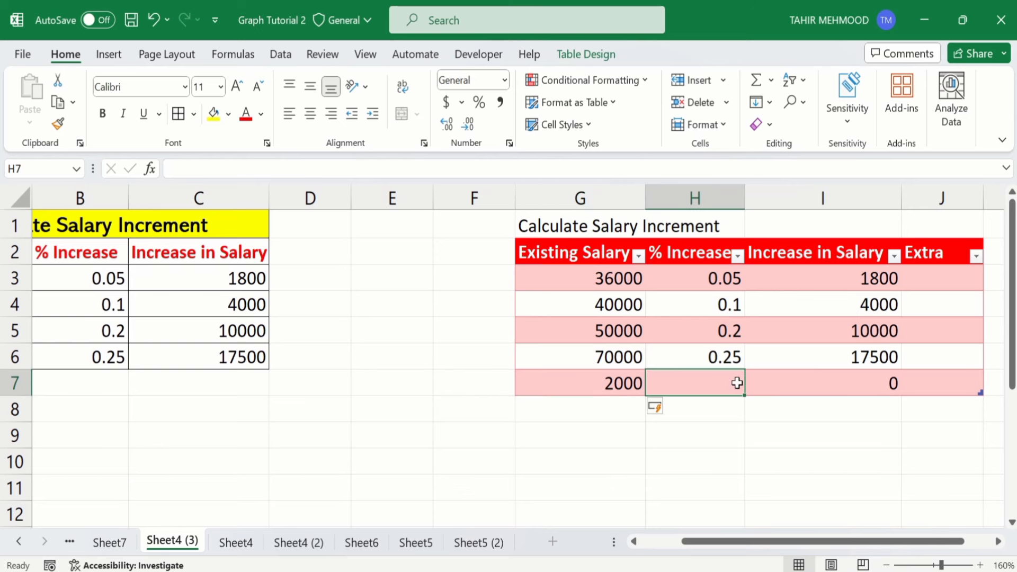
text(0)
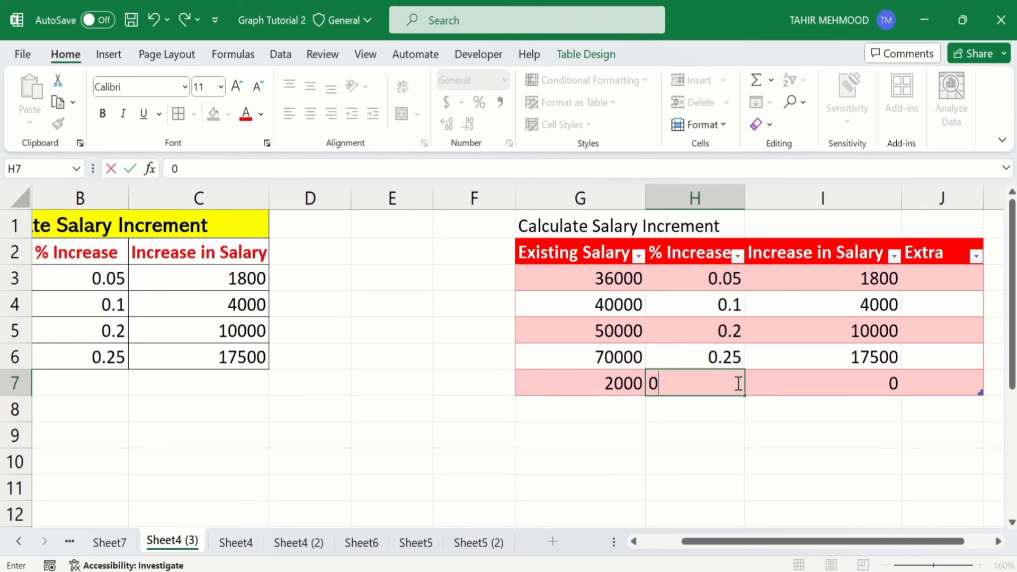
text(.23)
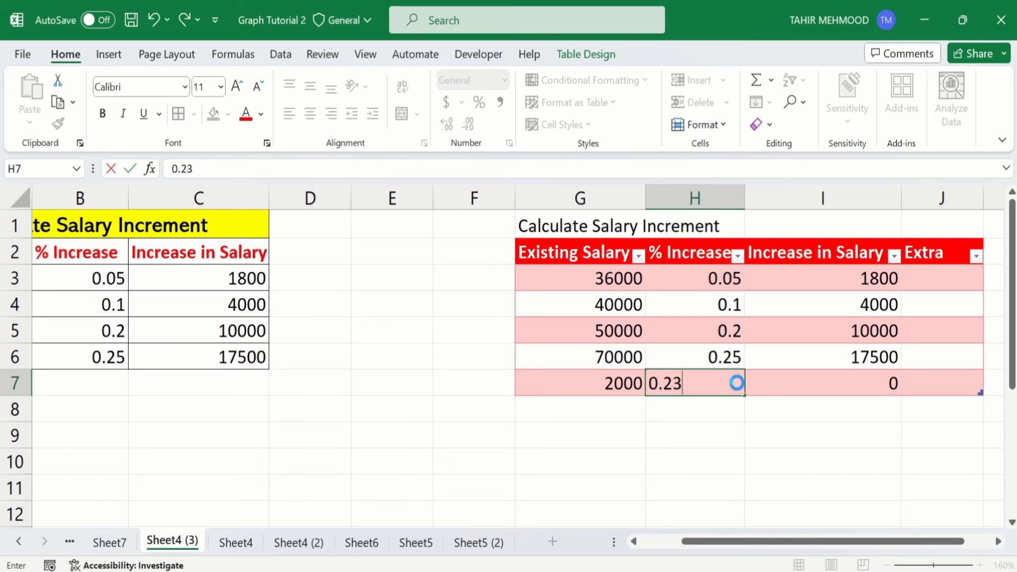
key(Return)
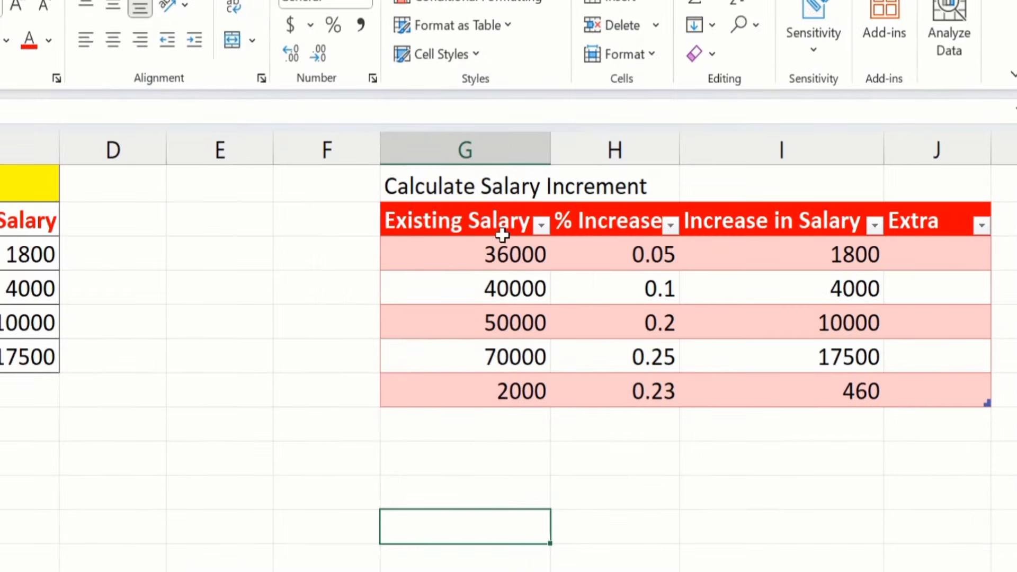
Sort Existing Salary ascending, then filter to 2000, 40000, 50000 and 70000, hiding 36000
click(542, 227)
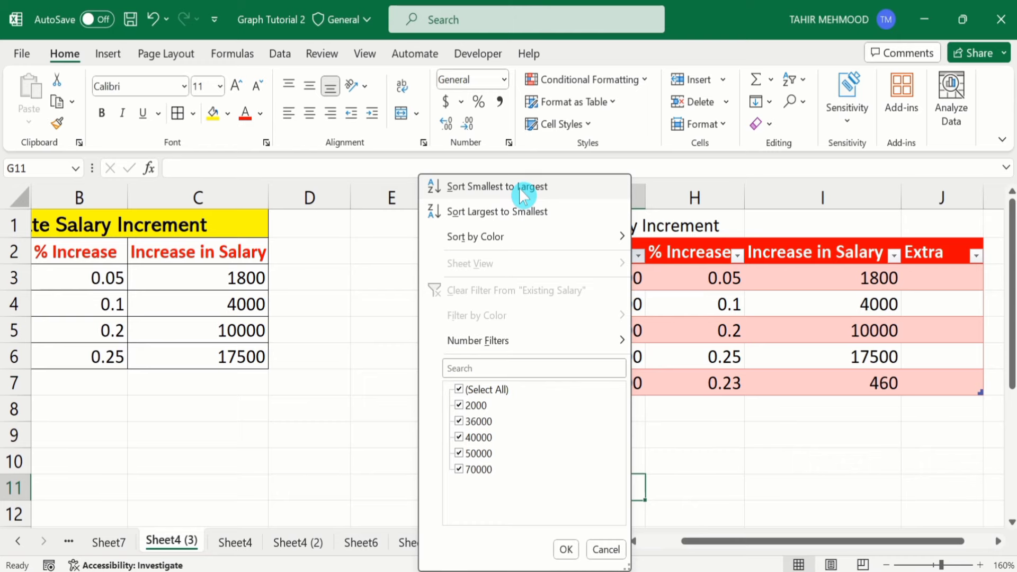
click(521, 192)
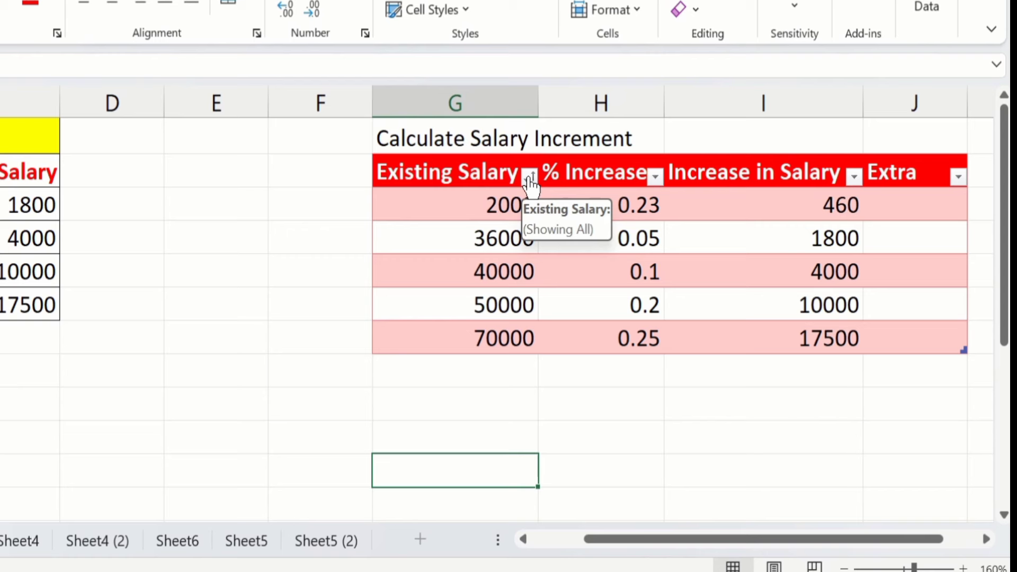
click(639, 256)
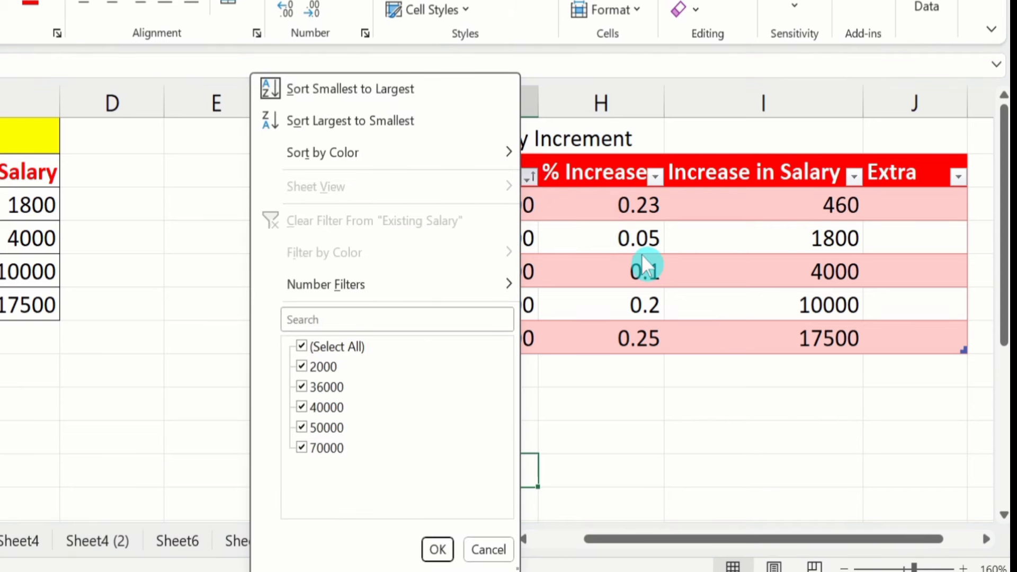
click(305, 348)
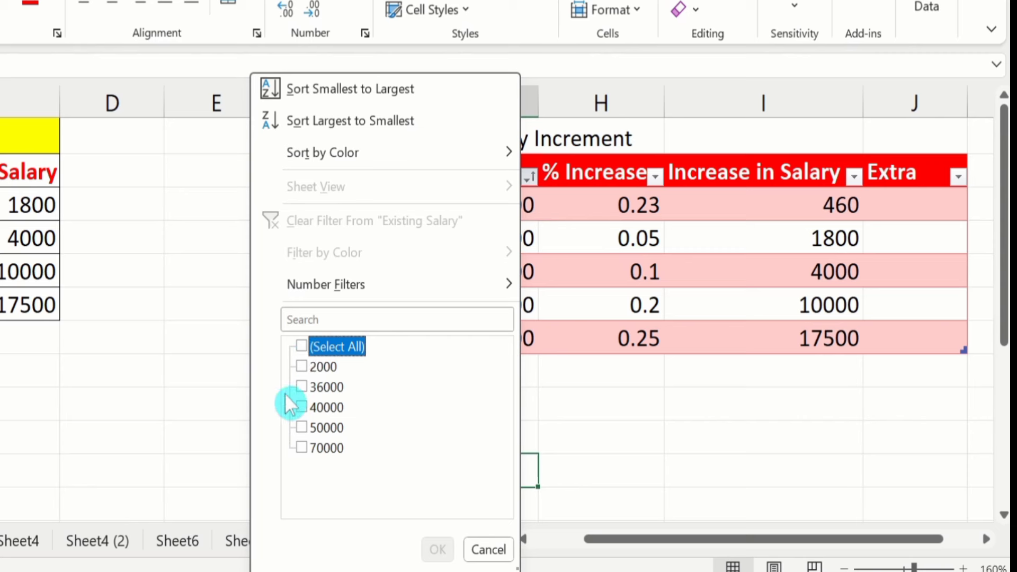
click(306, 368)
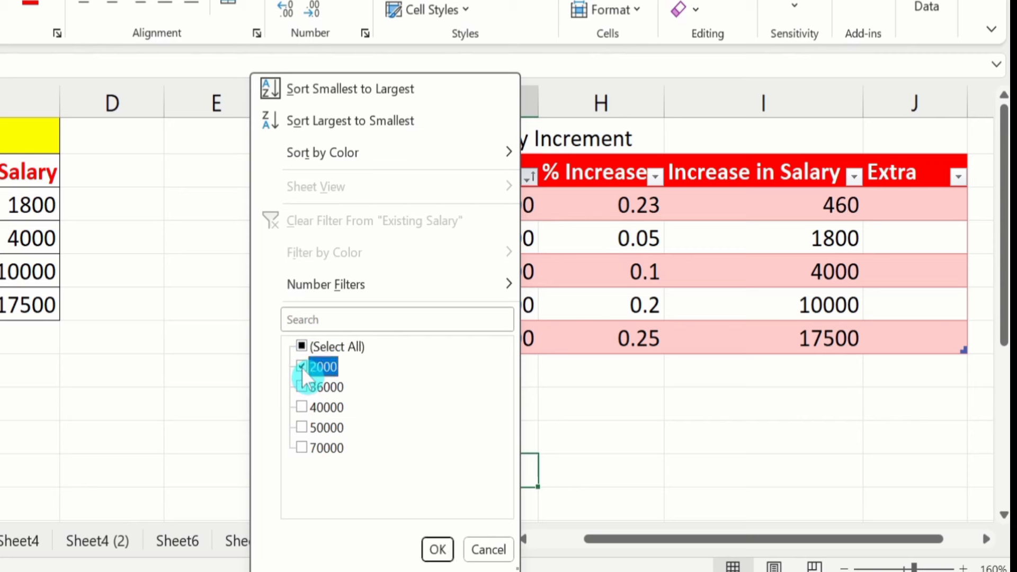
click(301, 408)
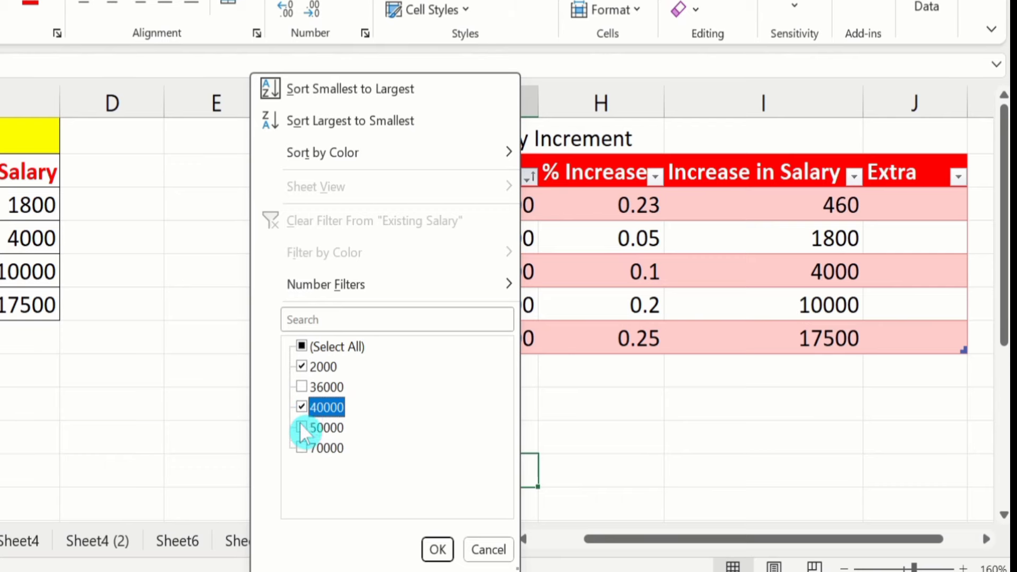
click(302, 428)
click(302, 448)
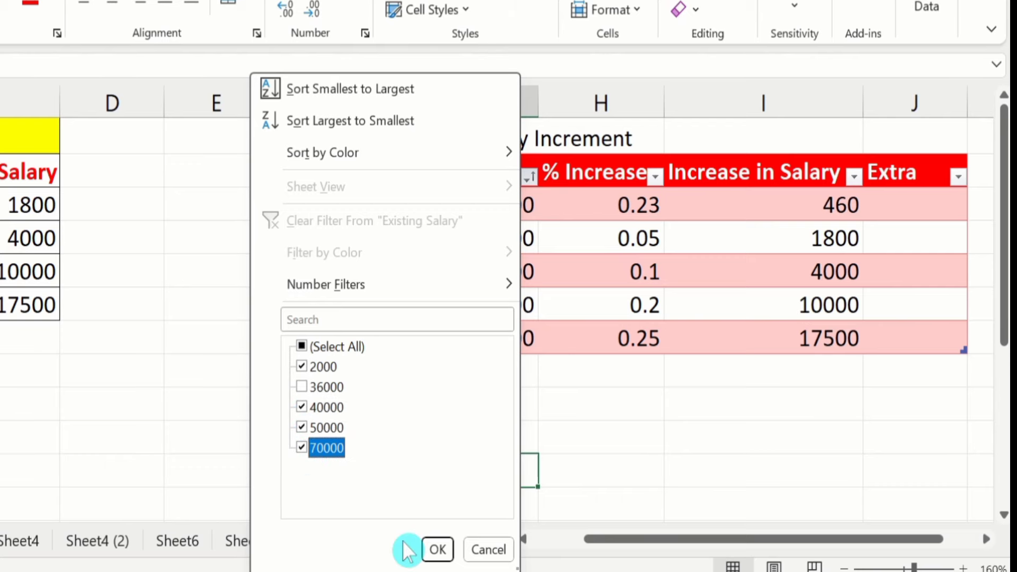
click(431, 550)
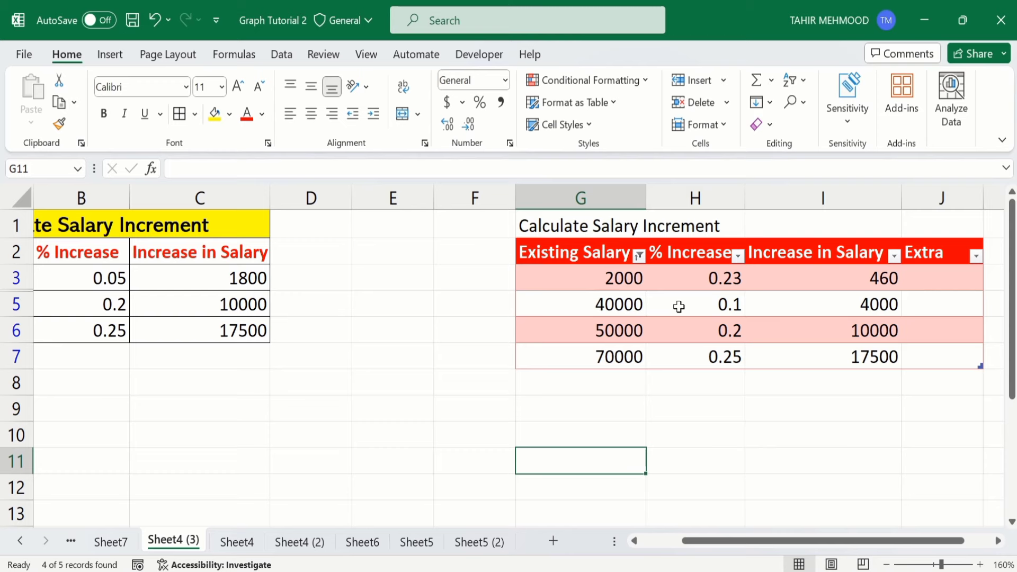
Clear the filter from the Existing Salary column
click(640, 257)
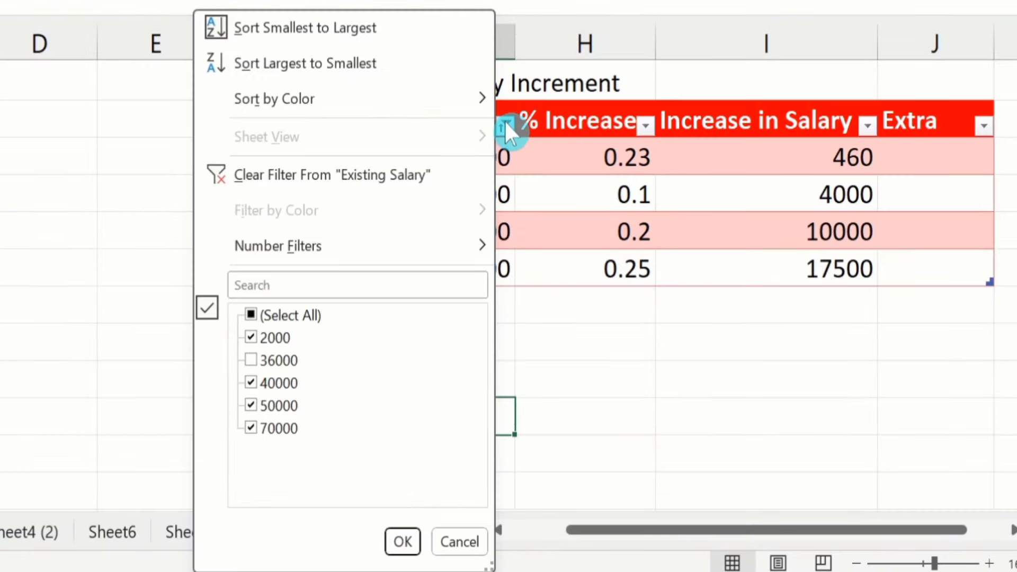
click(312, 174)
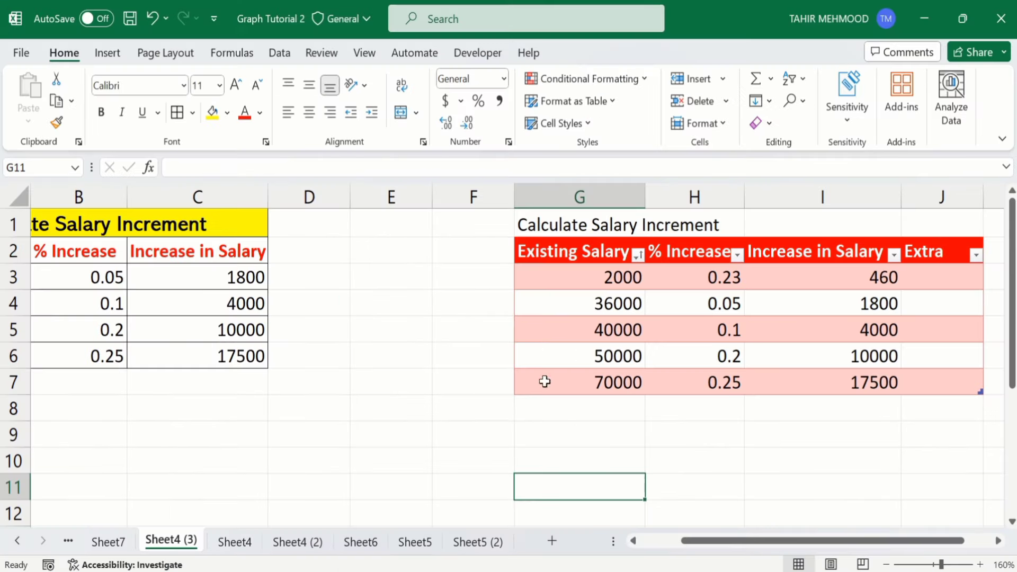